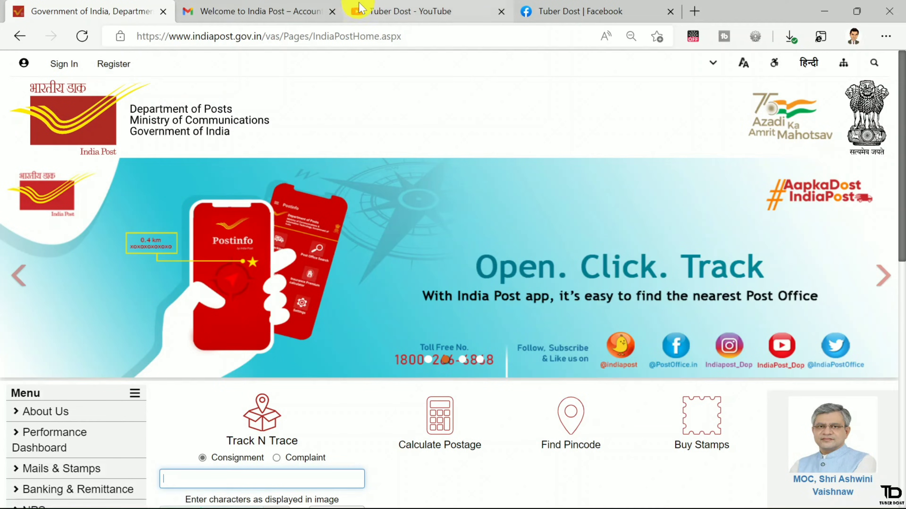
- Subscribe to the Tuber Dost YouTube channel with All notifications, then return to India Post
left_click(364, 9)
scroll(348, 232, "down", 3)
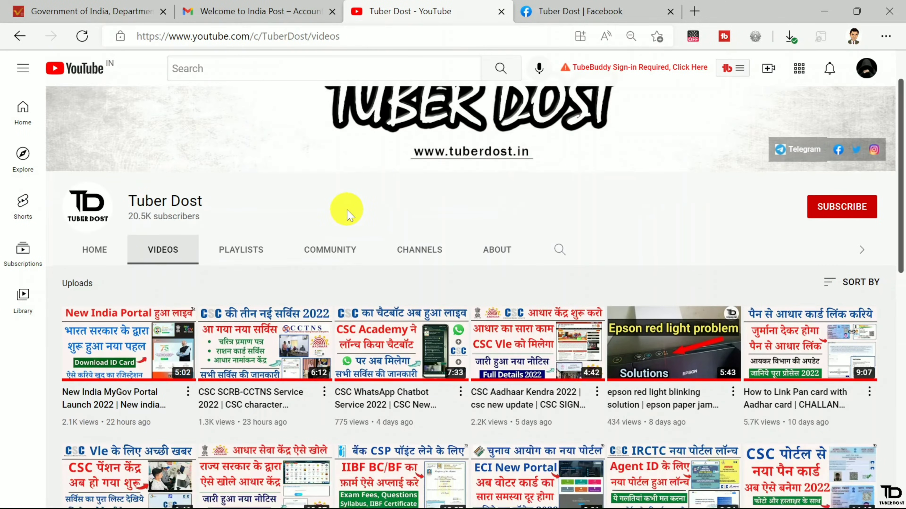
scroll(346, 207, "down", 3)
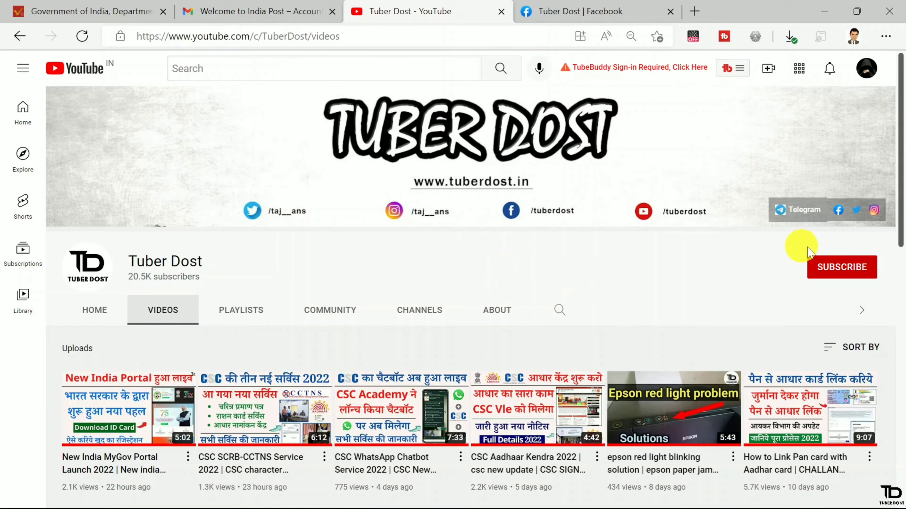
left_click(843, 269)
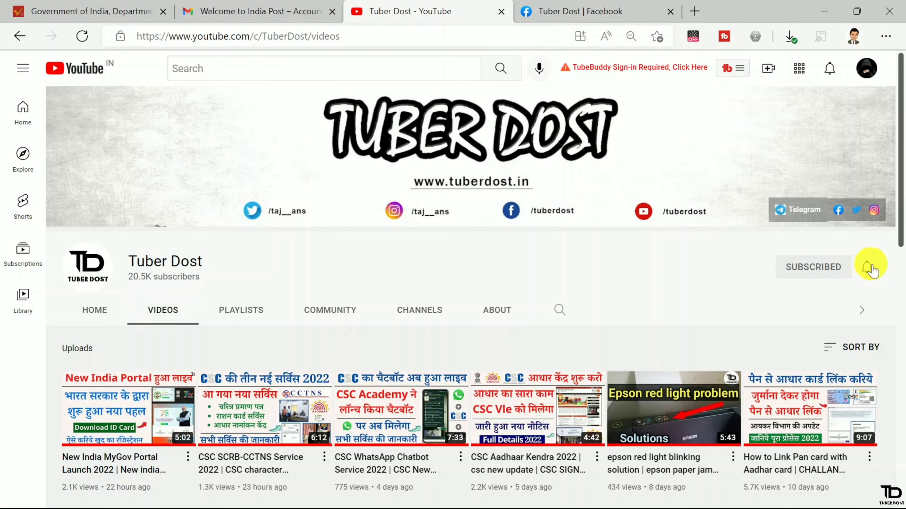
left_click(866, 266)
left_click(811, 296)
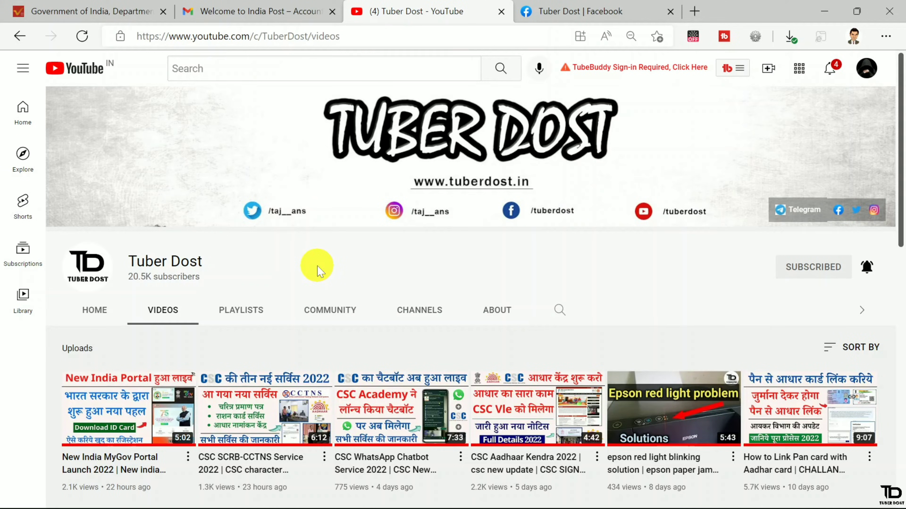
left_click(108, 7)
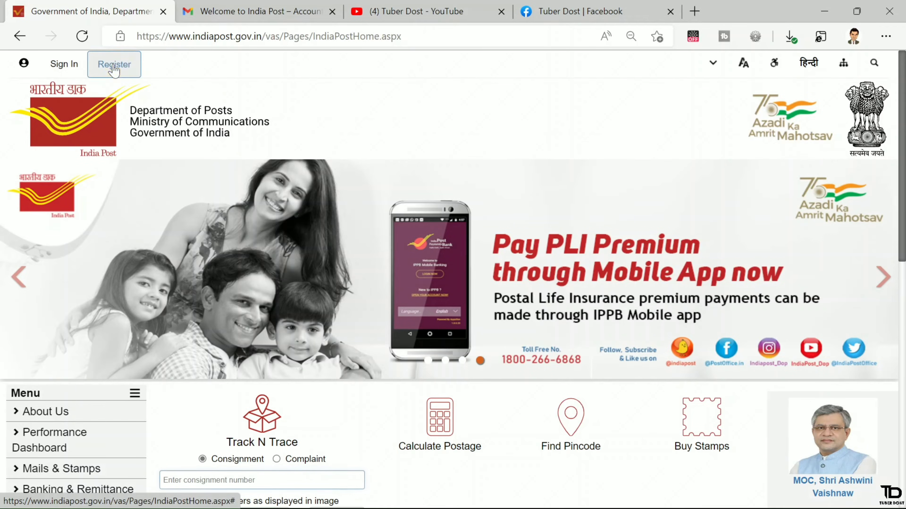
- Choose Register > Retail to open the empty User Registration form
left_click(113, 68)
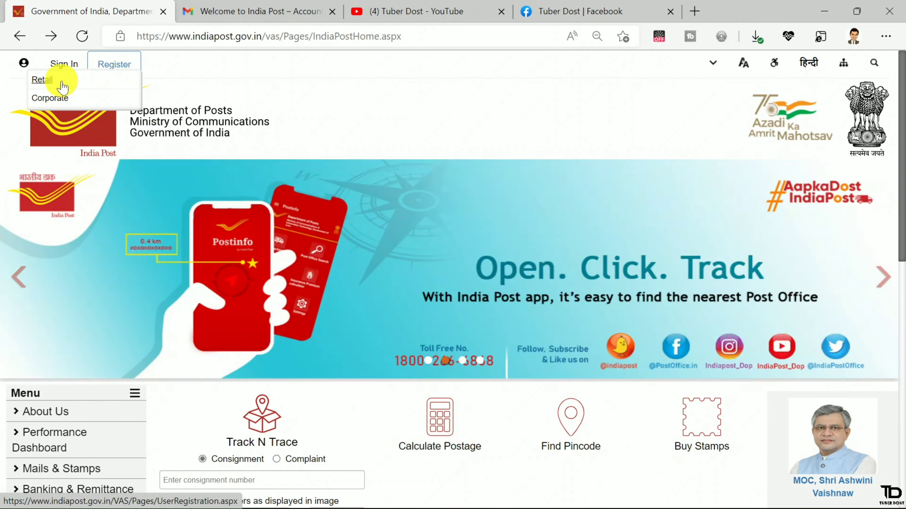
left_click(49, 82)
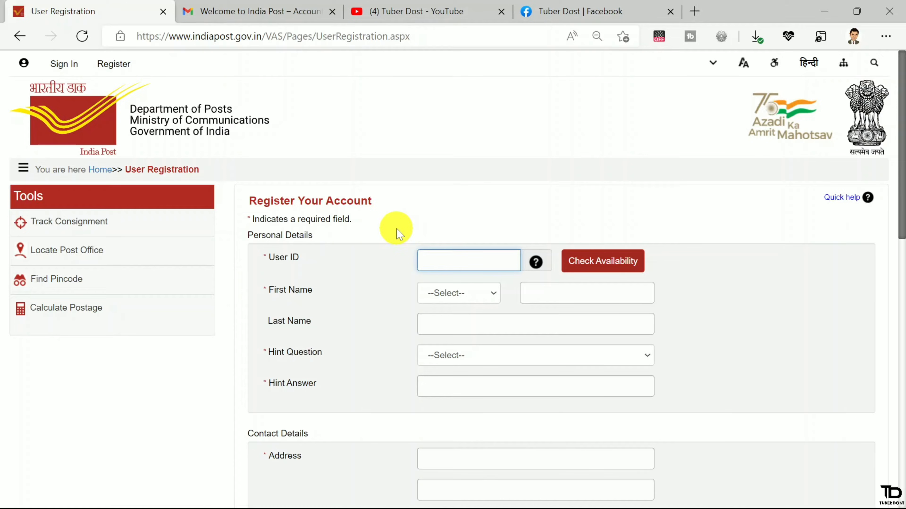
scroll(397, 231, "down", 3)
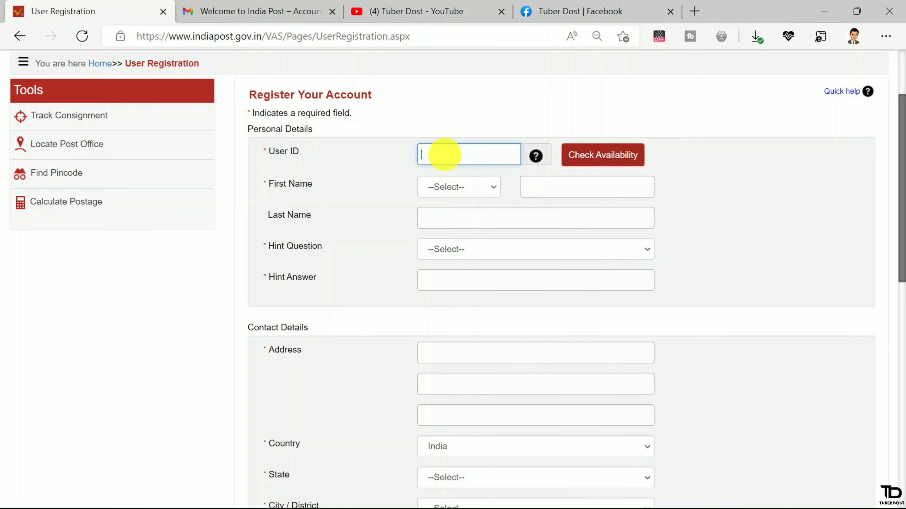
type("ABC567943")
left_click(596, 165)
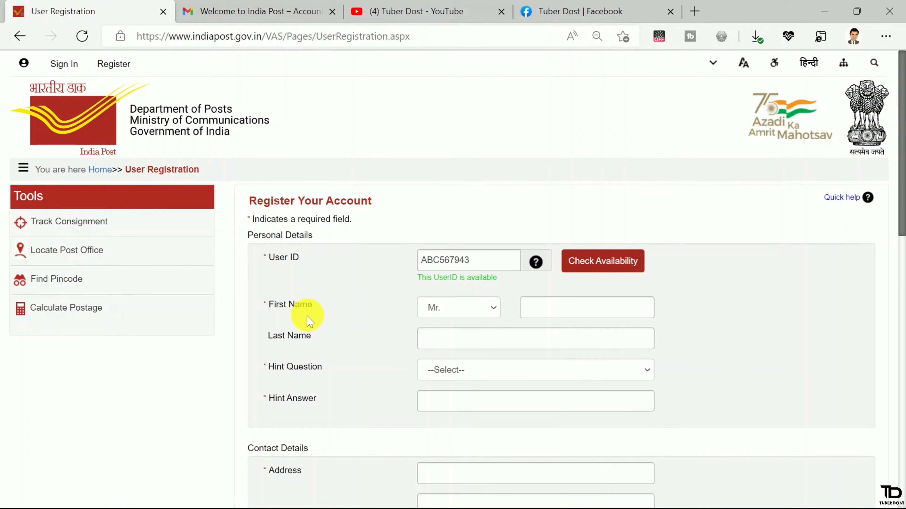
- Keep the title as Mr. and pick 'What is the name of your first school?' as hint question
left_click(459, 309)
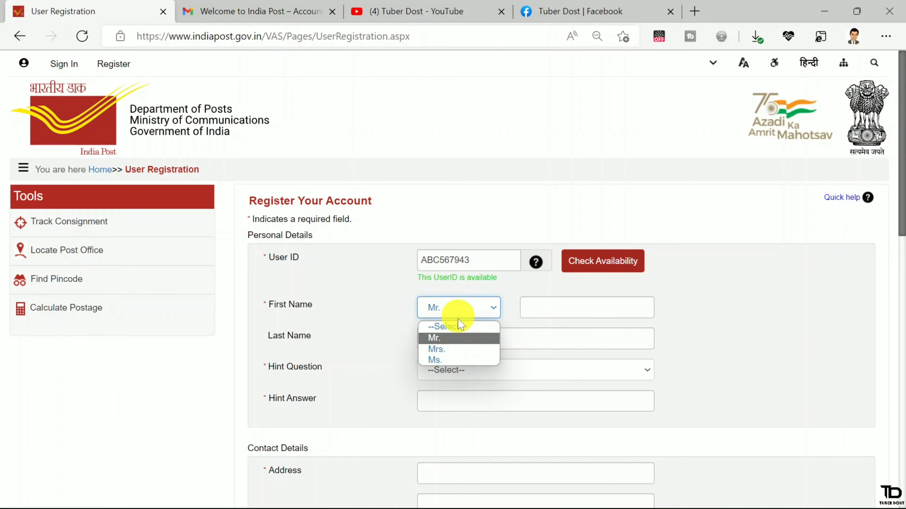
left_click(445, 341)
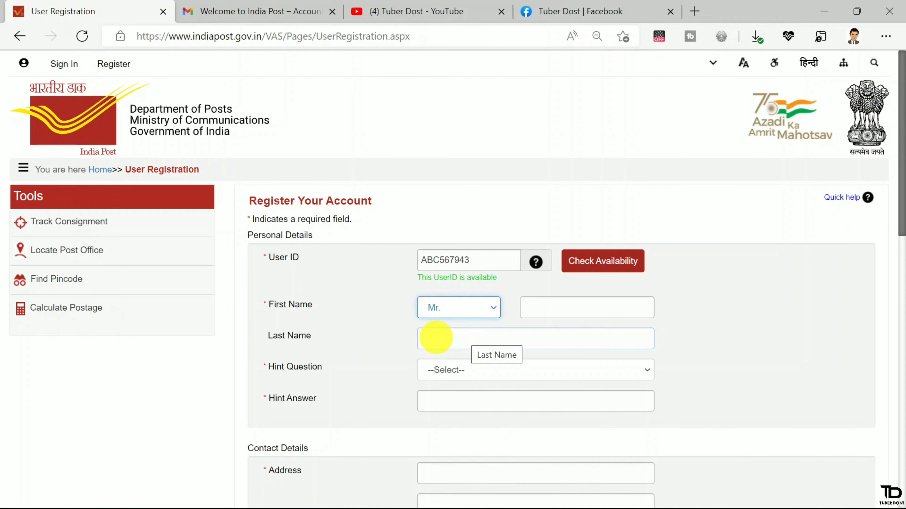
left_click(443, 369)
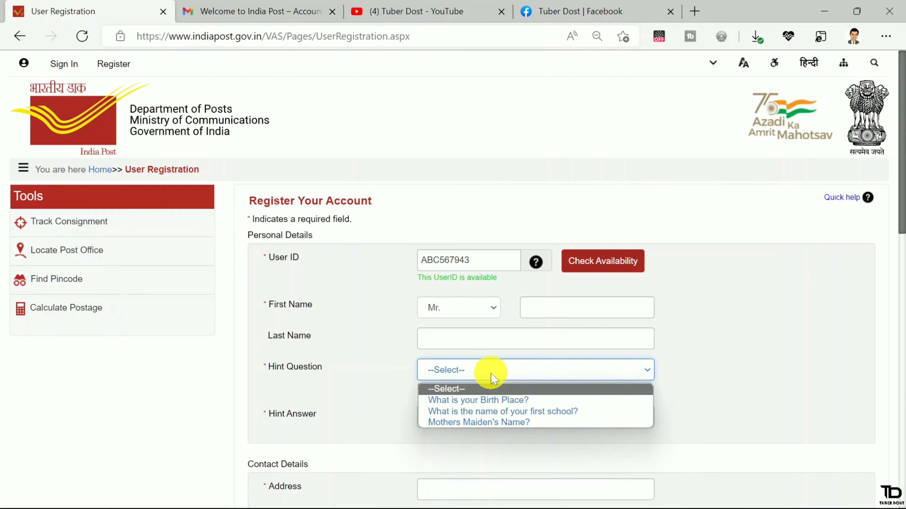
left_click(492, 412)
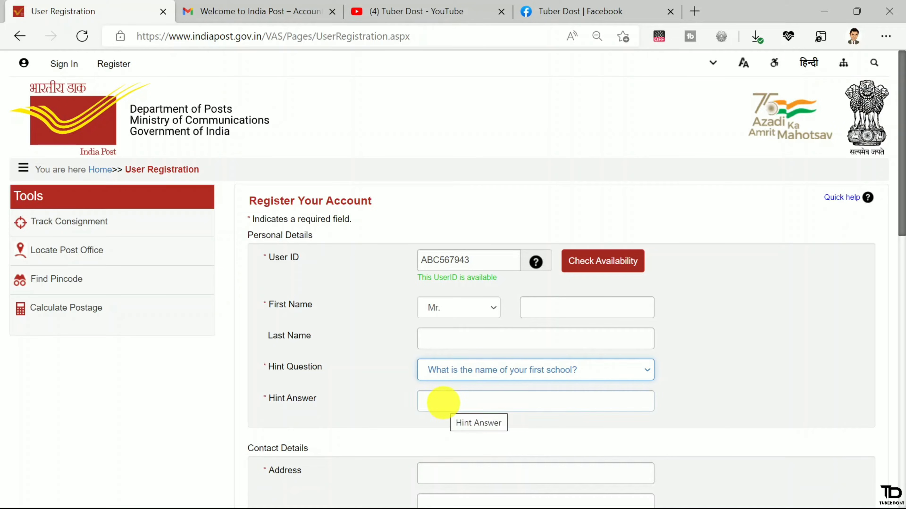
left_click(442, 402)
- Set the State to Jharkhand and the City/District to GIRIDIH
scroll(442, 402, "down", 5)
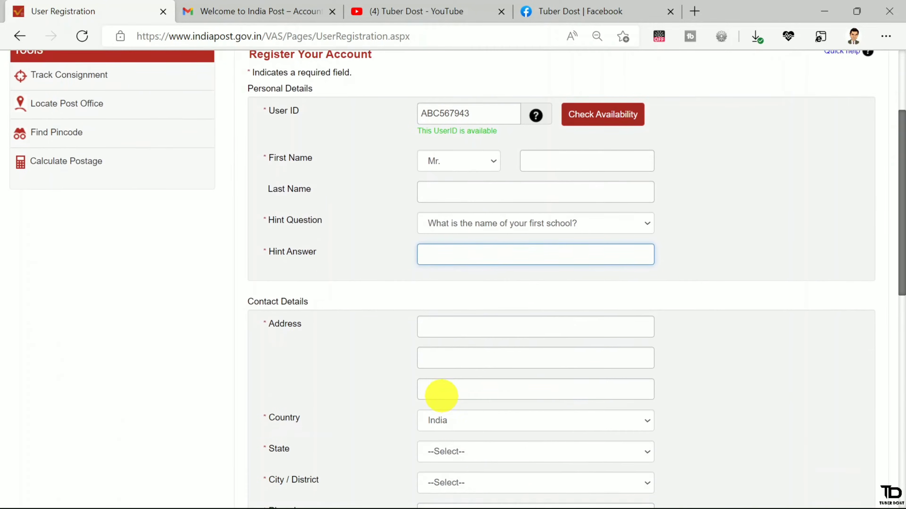
scroll(441, 396, "down", 2)
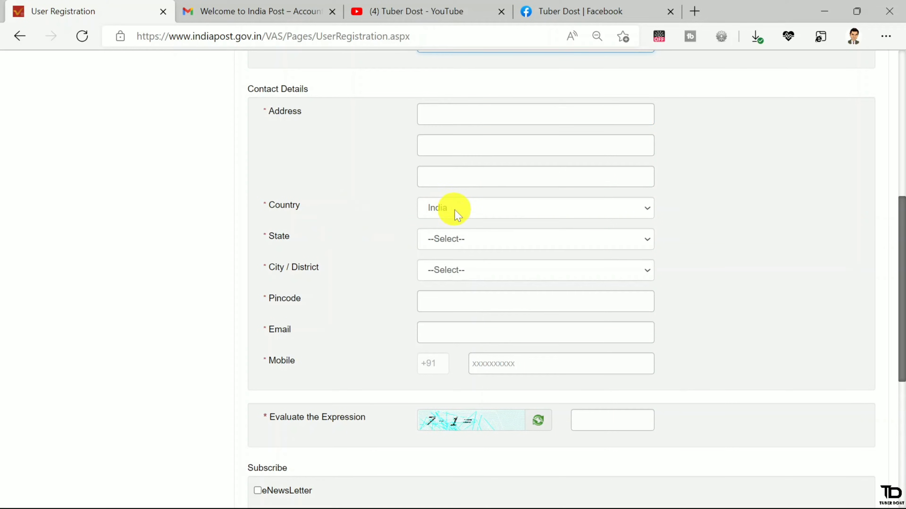
left_click(446, 242)
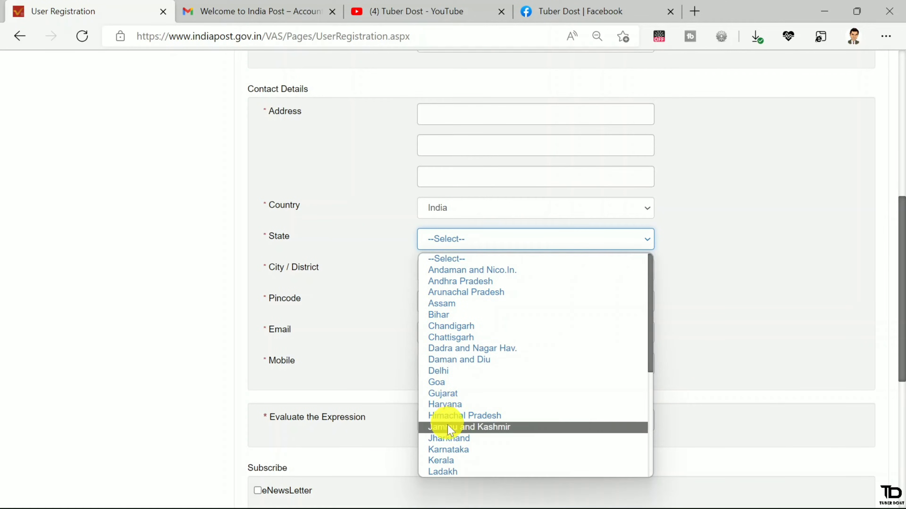
left_click(440, 438)
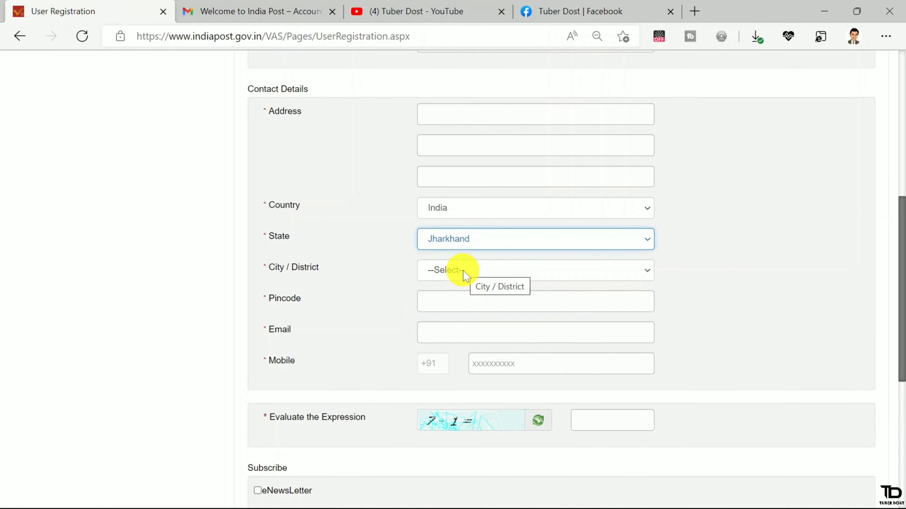
left_click(457, 270)
left_click(464, 379)
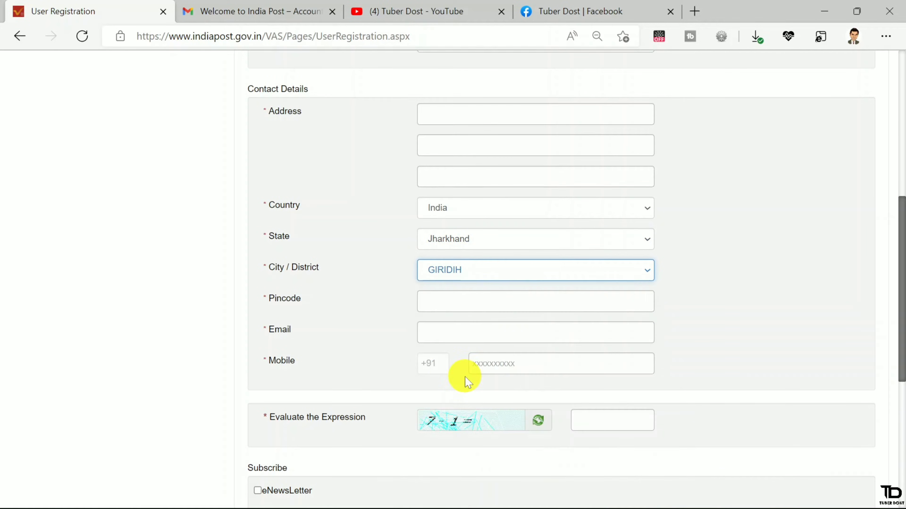
left_click(430, 303)
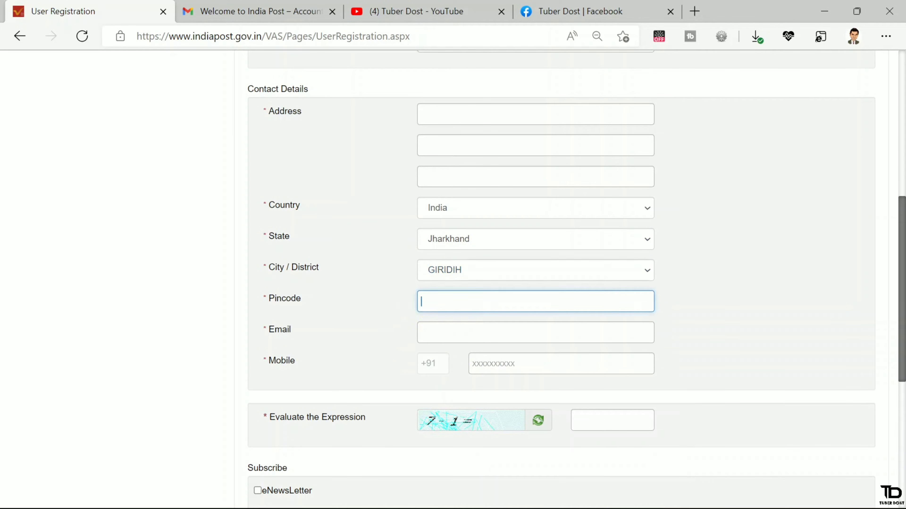
left_click(447, 332)
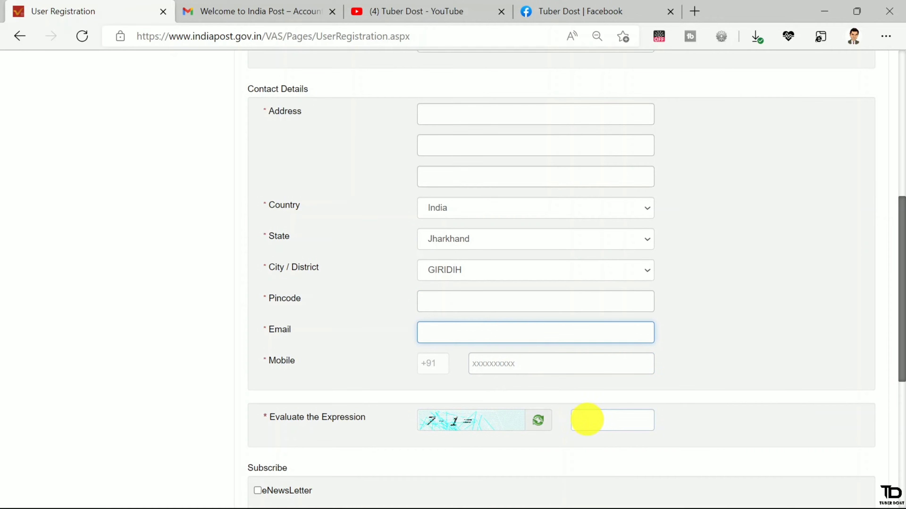
- Answer the expression with 6, leave the eNewsLetter unticked, accept the terms, and register
left_click(603, 419)
scroll(604, 419, "down", 1)
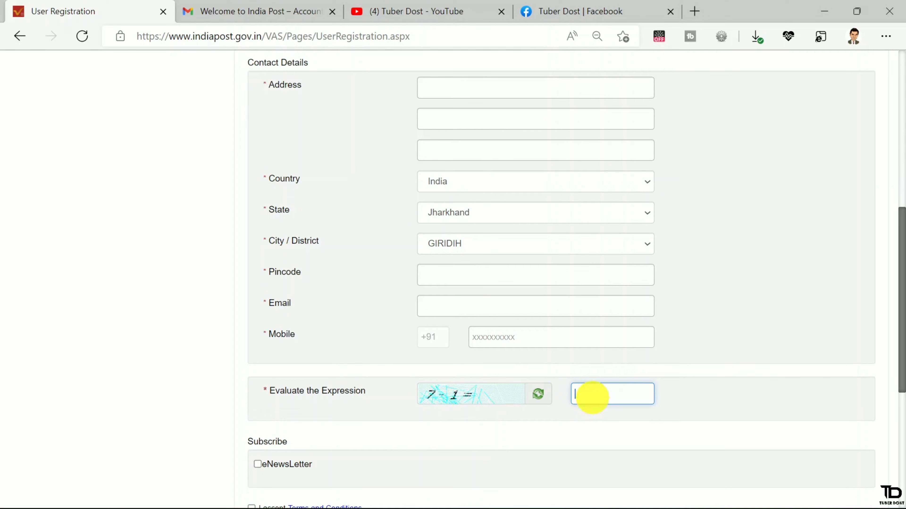
type("6")
scroll(593, 397, "down", 3)
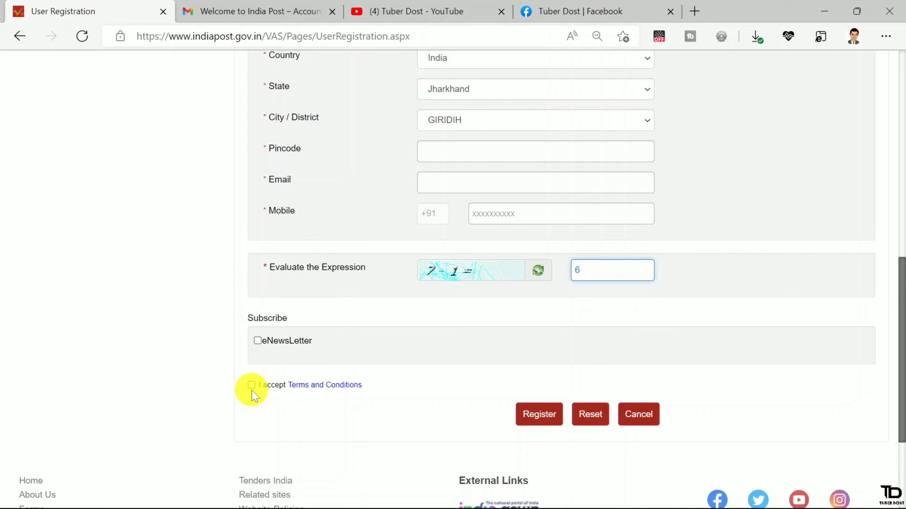
left_click(257, 341)
left_click(258, 342)
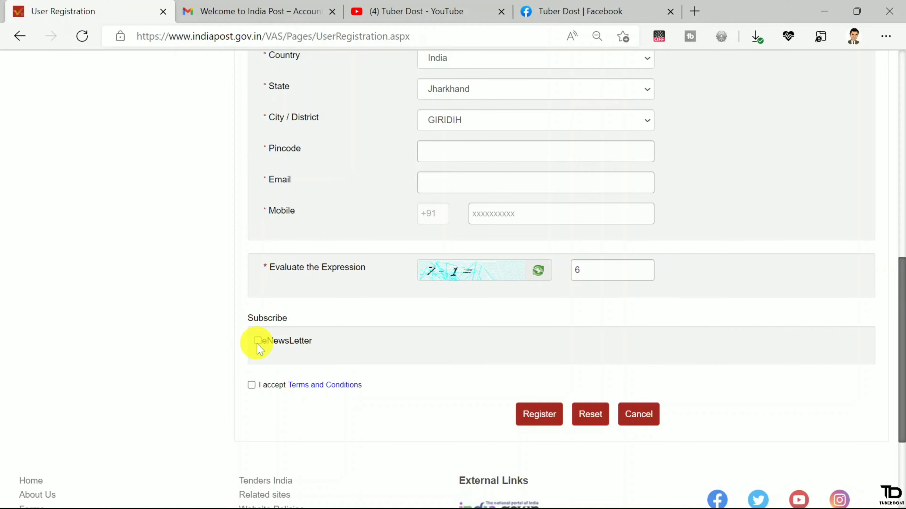
left_click(251, 386)
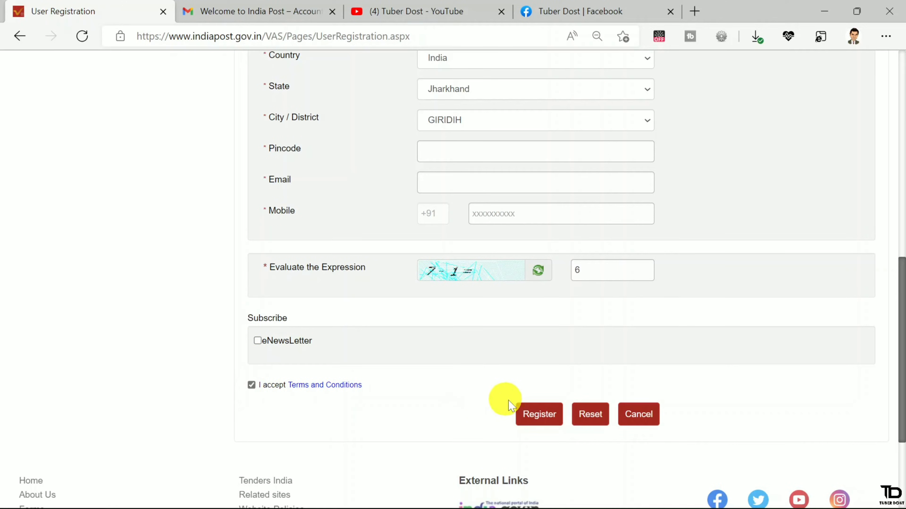
left_click(539, 414)
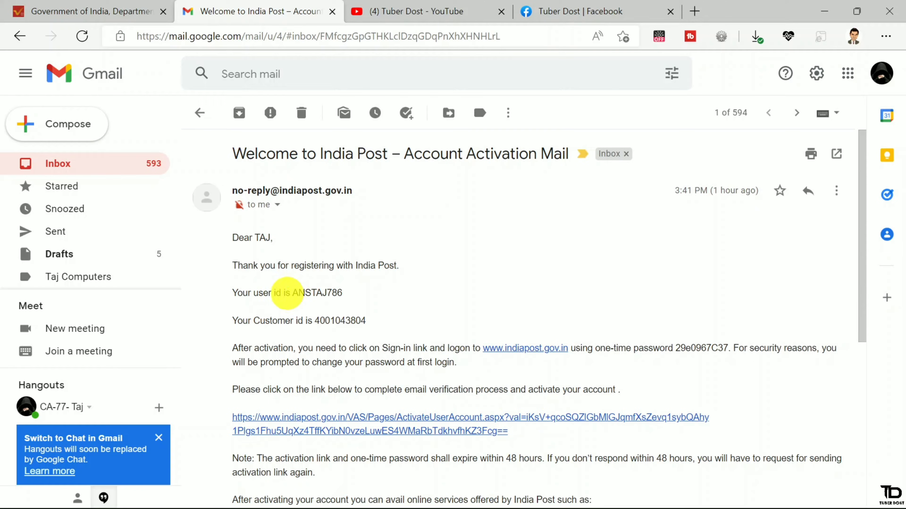
- Select the user ID, customer ID and one-time password in the mail, then follow the activation link
left_click_drag(291, 292, 342, 294)
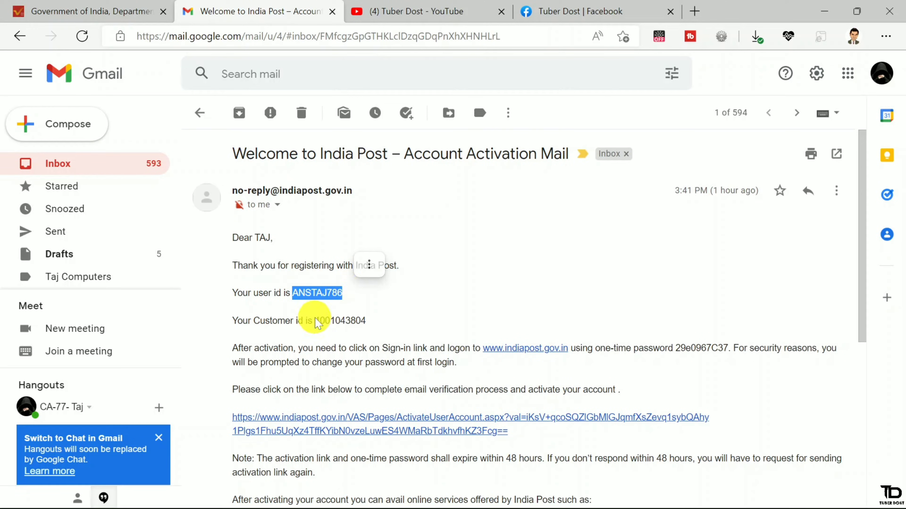
left_click_drag(315, 320, 365, 320)
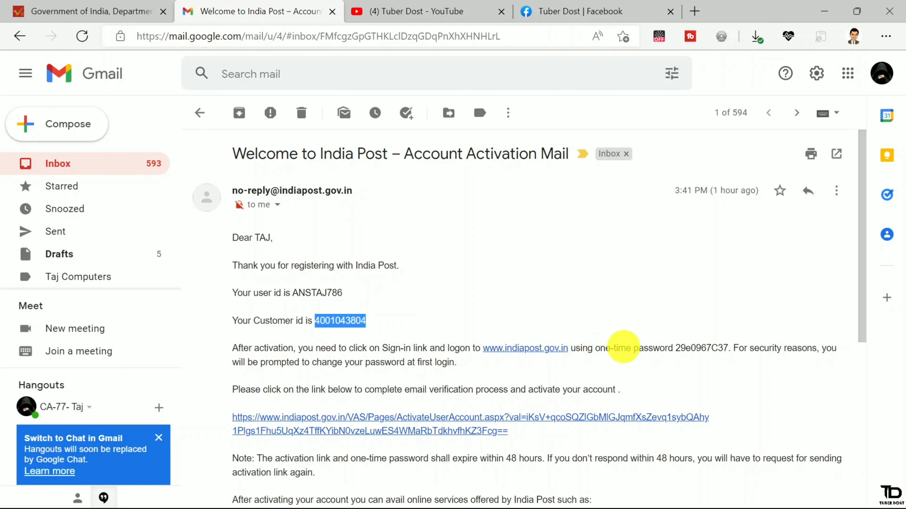
left_click_drag(625, 348, 747, 348)
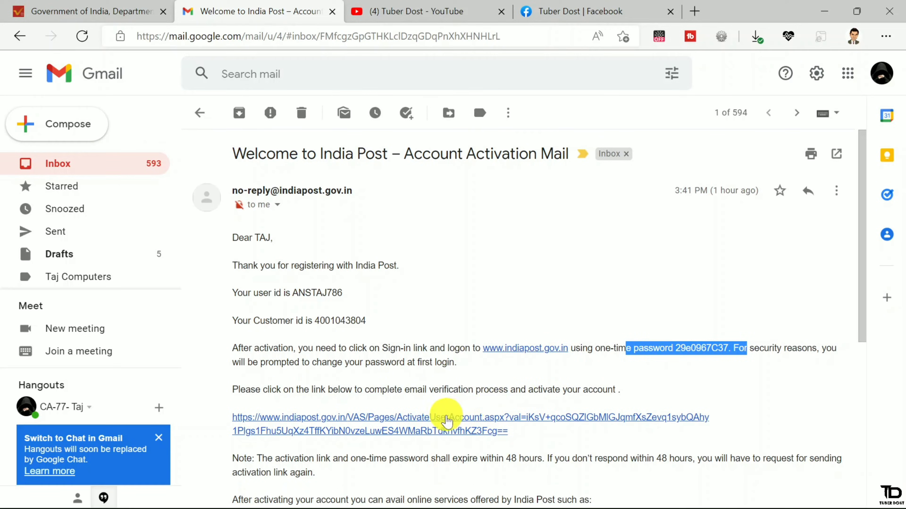
left_click(448, 419)
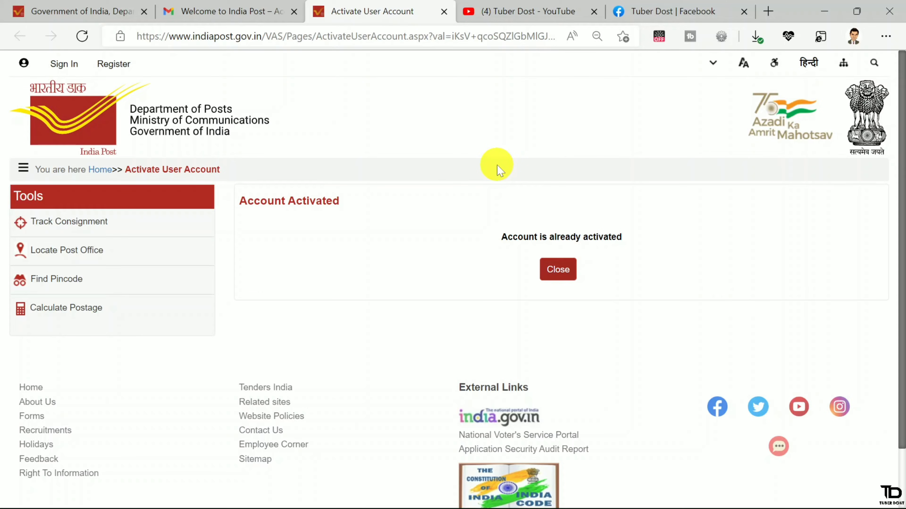
- Open Sign In > Registered User, then go back to the Gmail activation mail
left_click(63, 69)
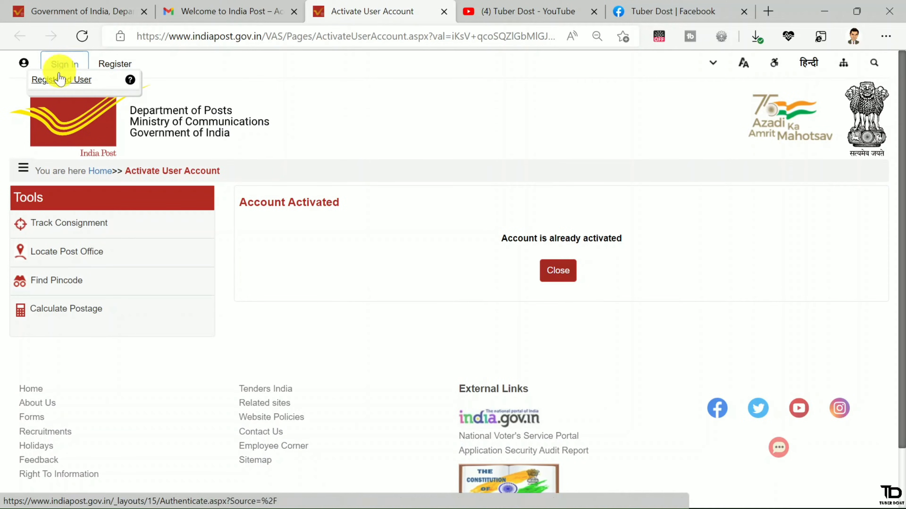
left_click(71, 80)
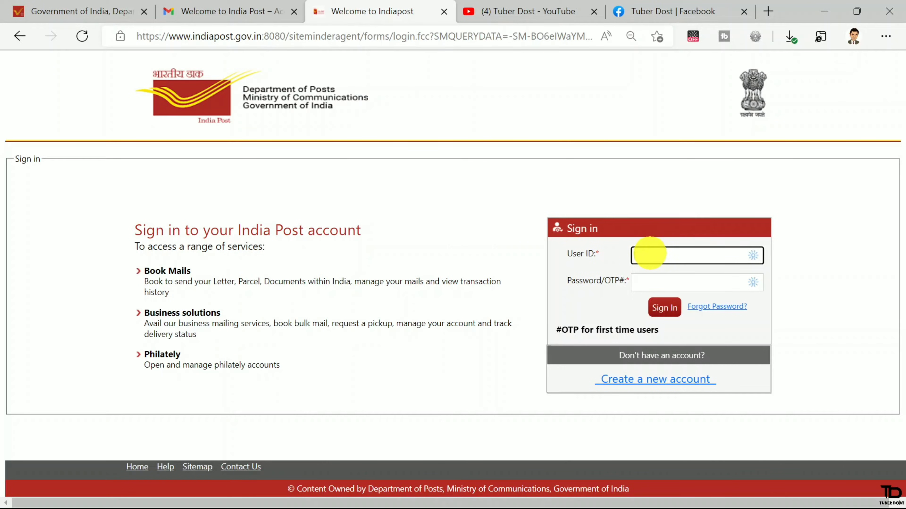
left_click(191, 7)
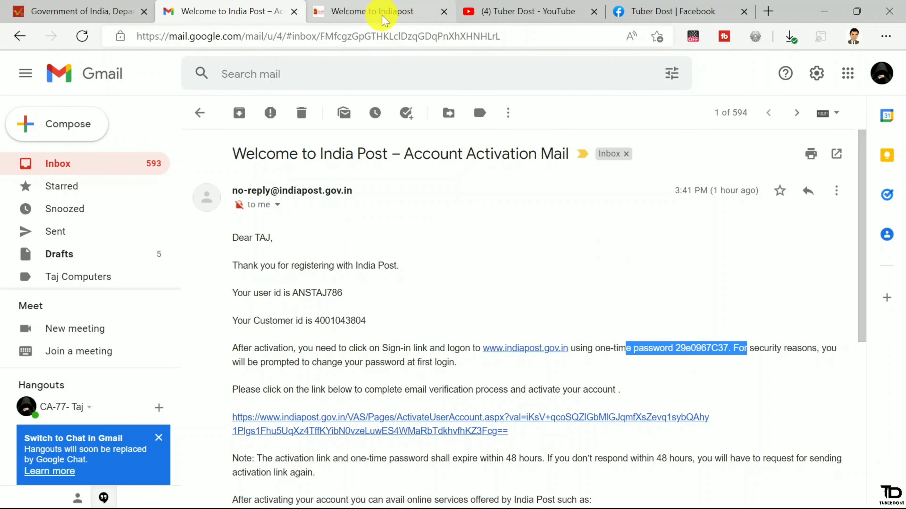
- Switch to the 'Welcome to Indiapost' sign-in tab
left_click(373, 11)
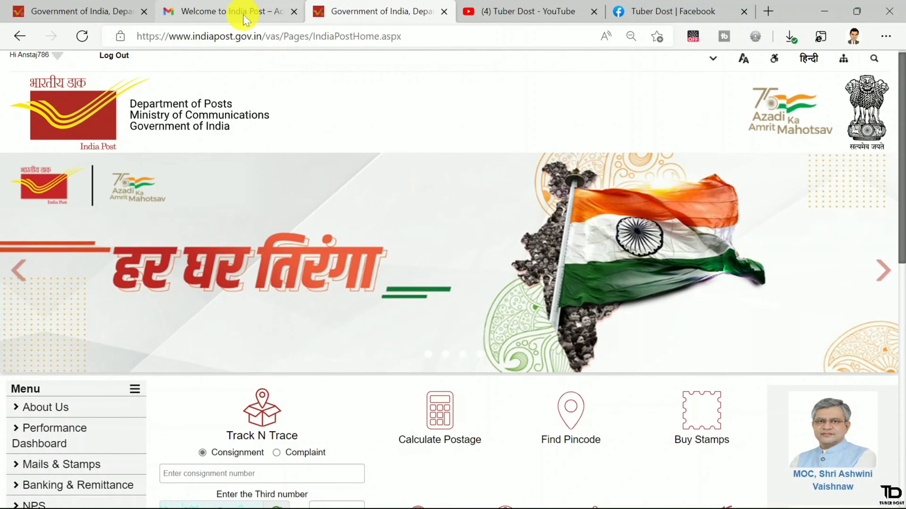
- In the Gmail activation mail, clear the text selection and scroll down to the online services list
left_click(242, 14)
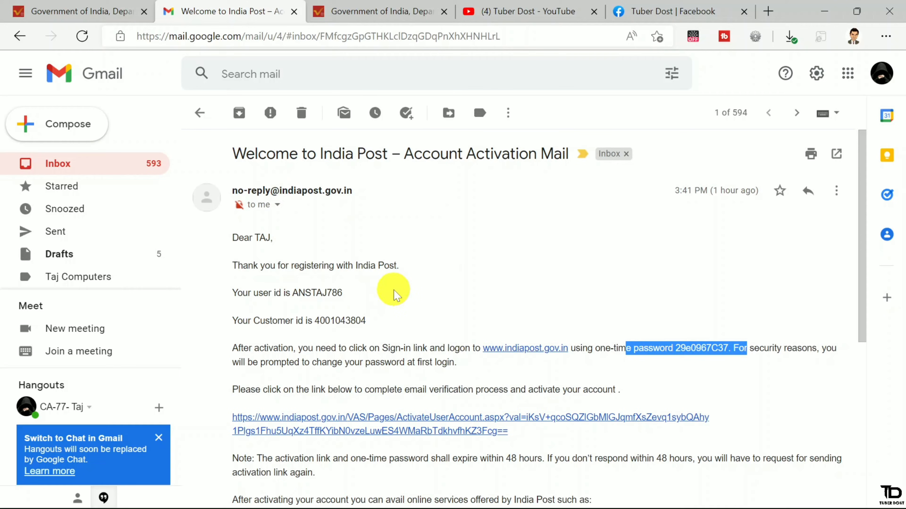
left_click(332, 361)
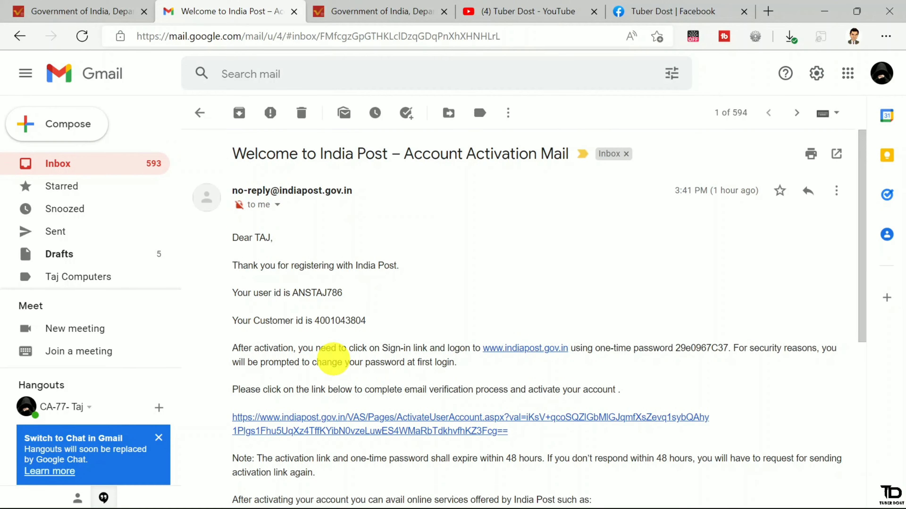
scroll(332, 359, "down", 3)
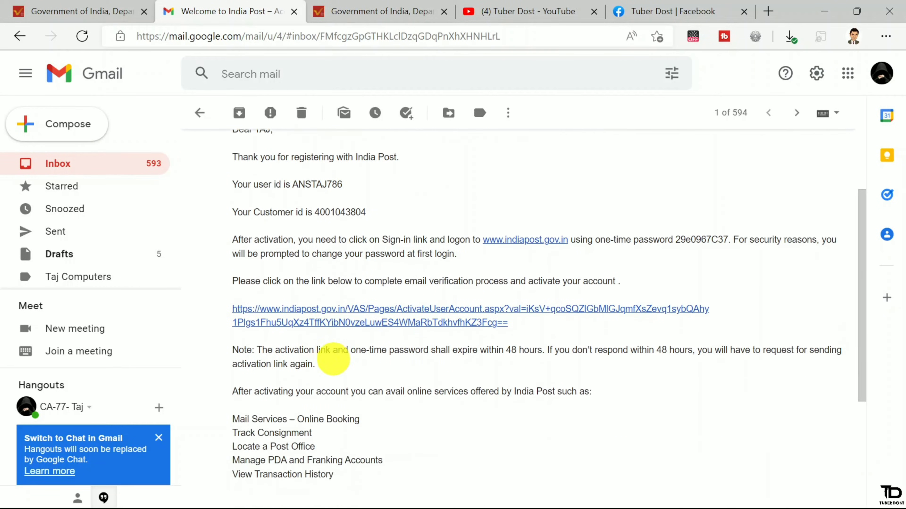
scroll(332, 361, "down", 2)
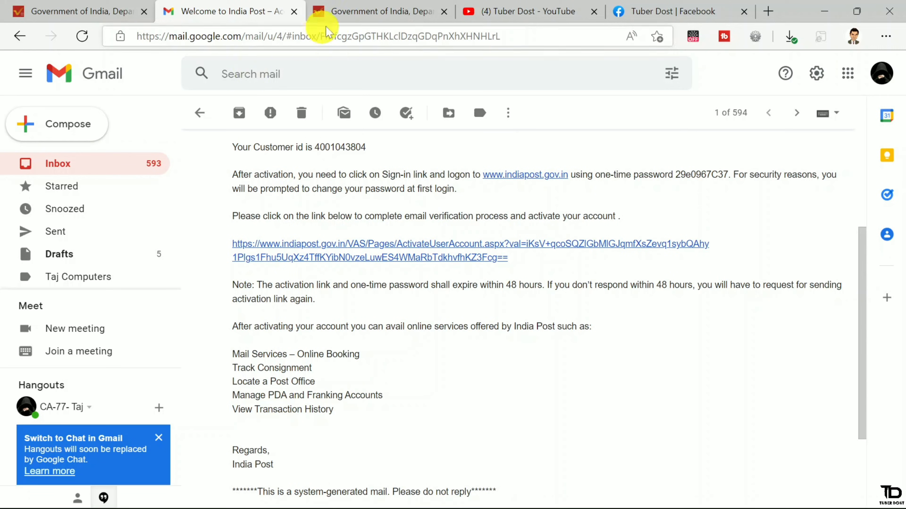
- Open My Profile from the Hi user menu to view the account's personal and contact details
left_click(346, 15)
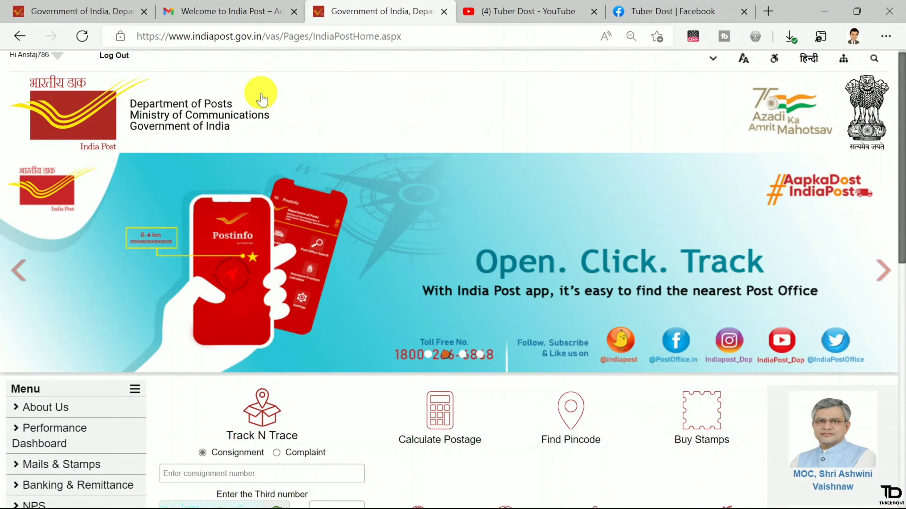
scroll(259, 279, "up", 1)
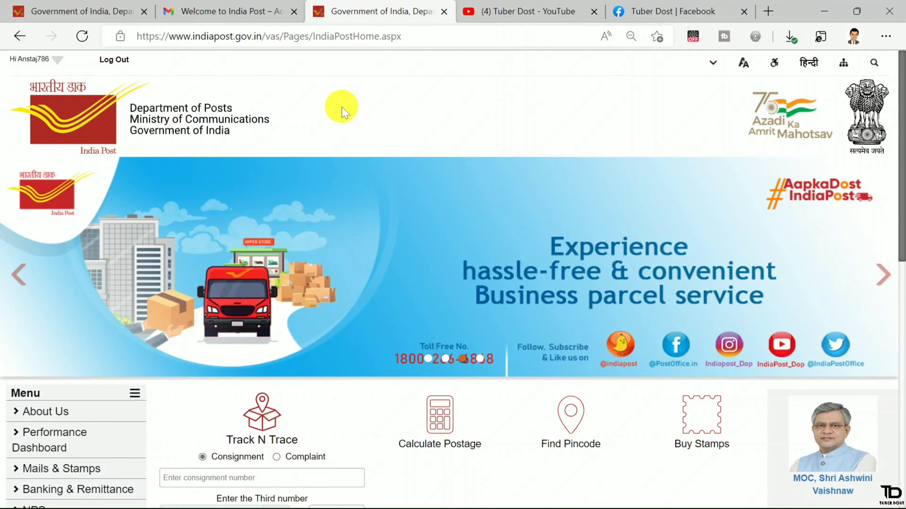
left_click(58, 61)
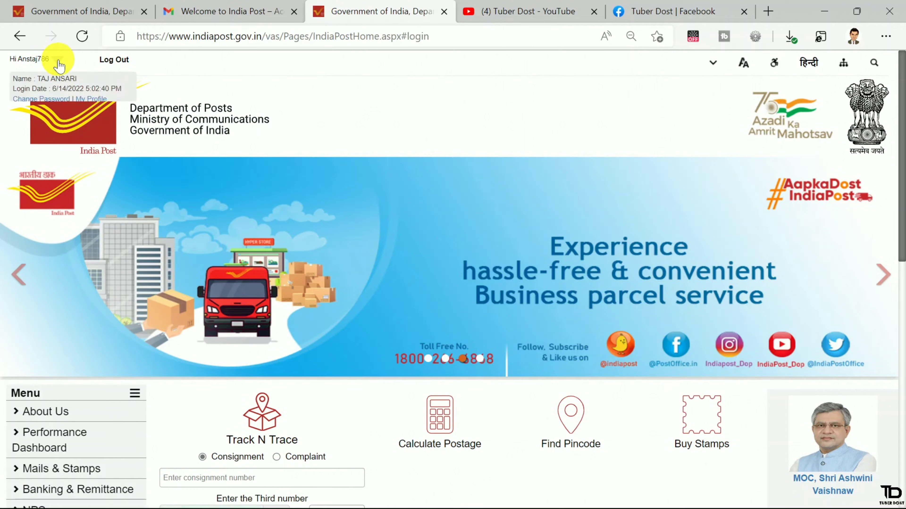
left_click(87, 102)
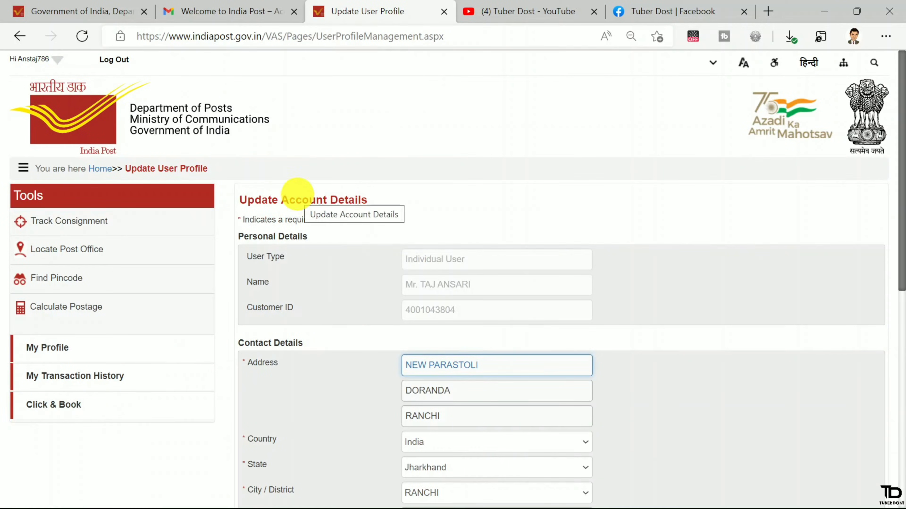
left_click_drag(280, 200, 333, 249)
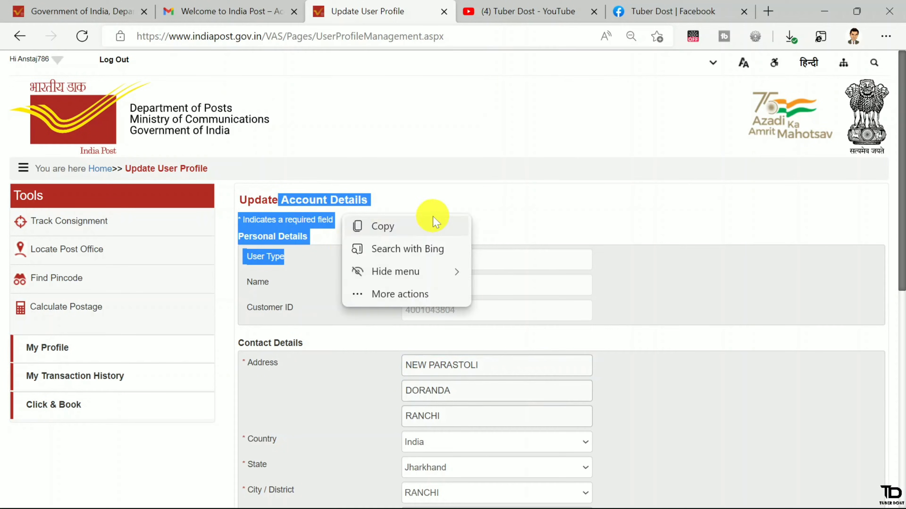
left_click(326, 241)
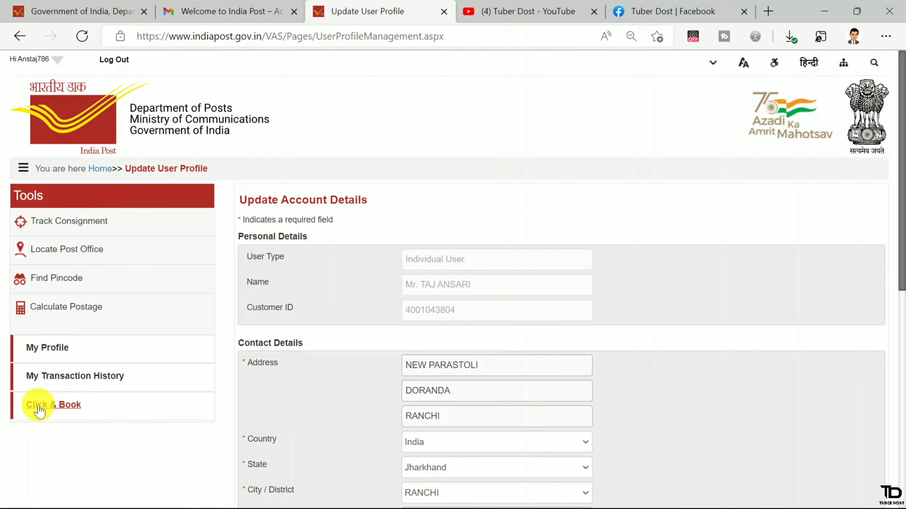
- Launch Click & Book to open Book Domestic Mail with an empty Article Details form
left_click(54, 406)
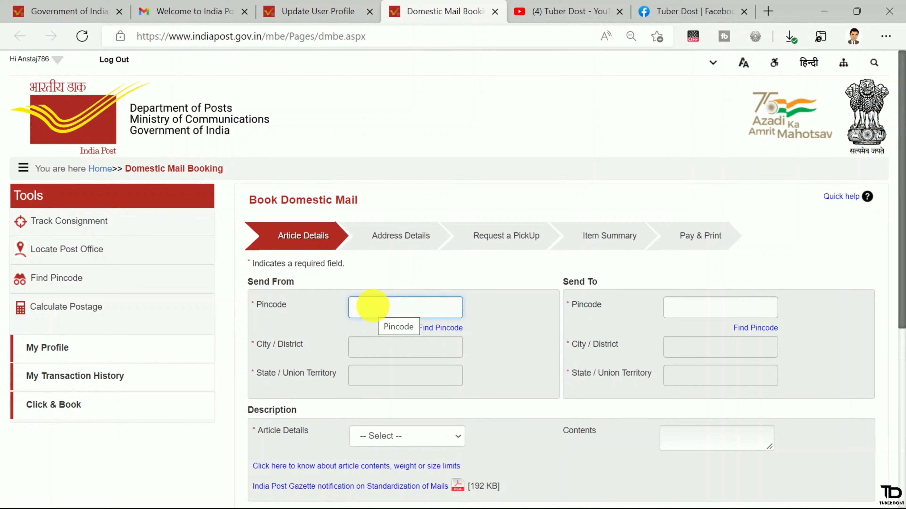
left_click(324, 314)
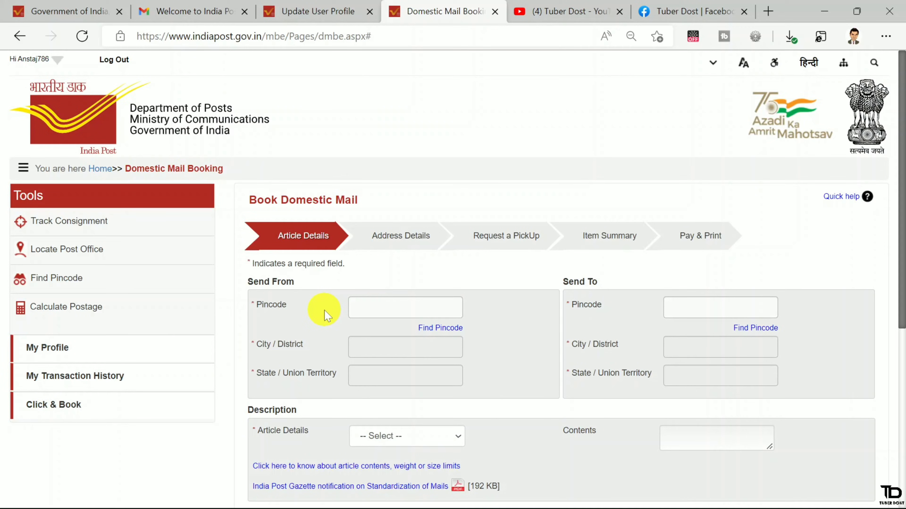
- Look up Ghaziabad HO (Uttar Pradesh, GHAZIABAD district) and apply pincode 201001 to the sender
left_click(436, 329)
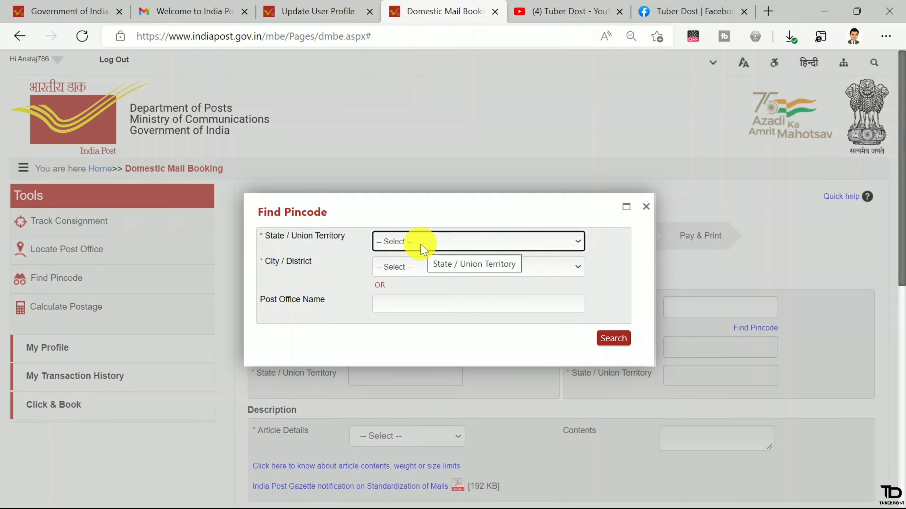
left_click(427, 249)
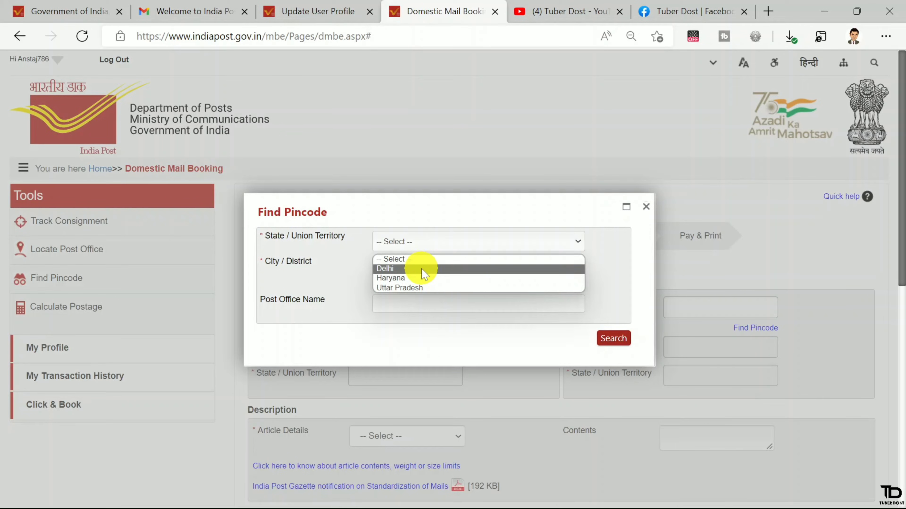
left_click(416, 289)
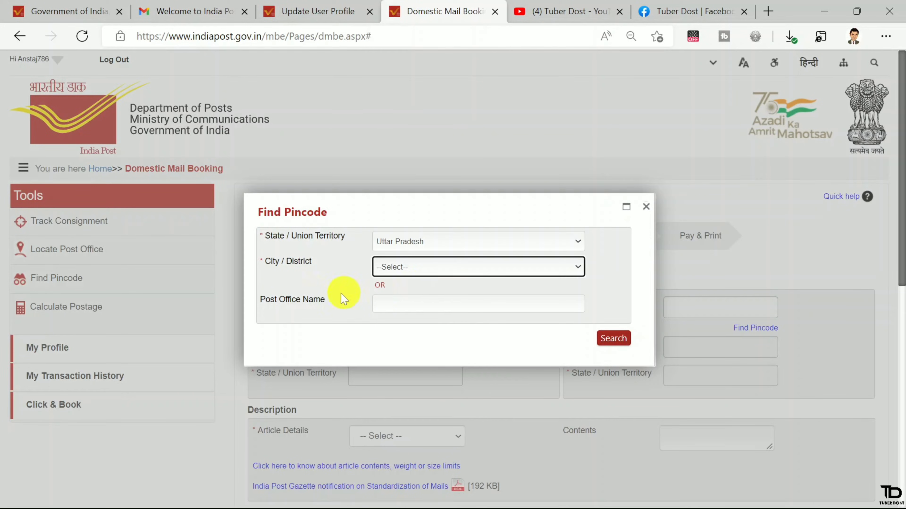
left_click(380, 269)
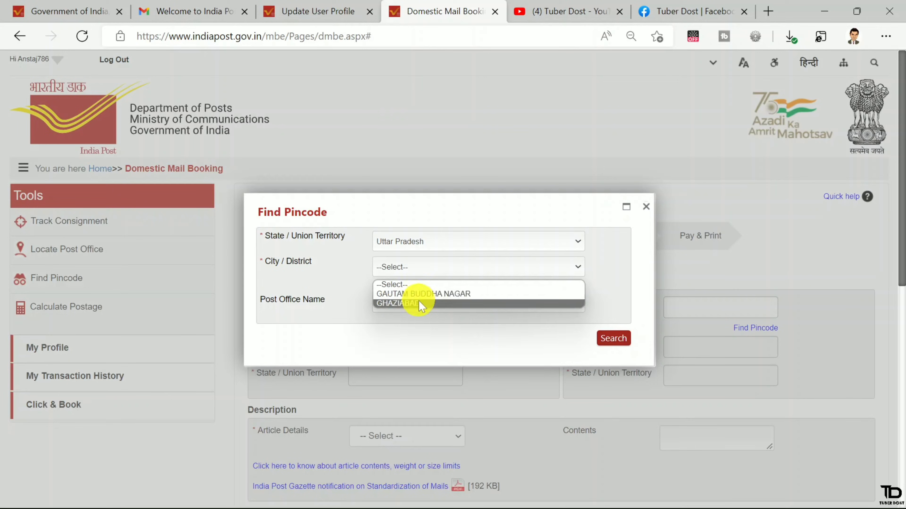
left_click(418, 302)
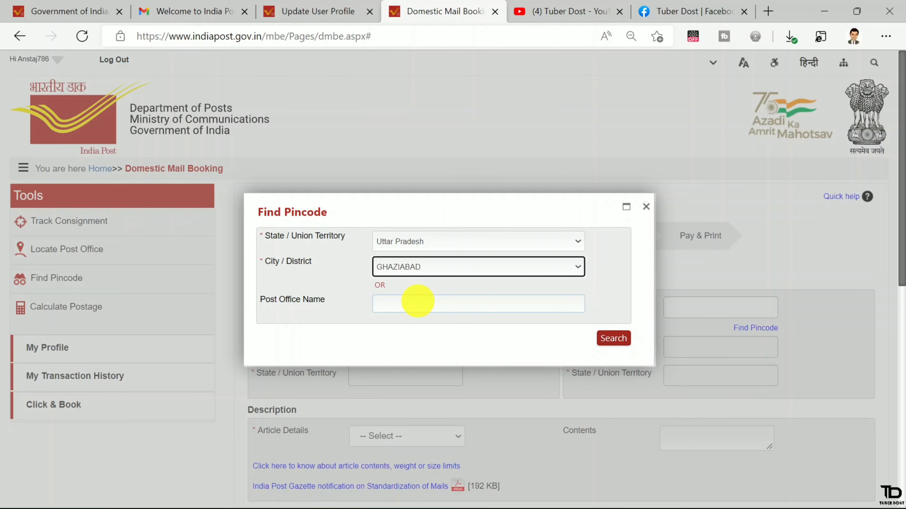
left_click(614, 339)
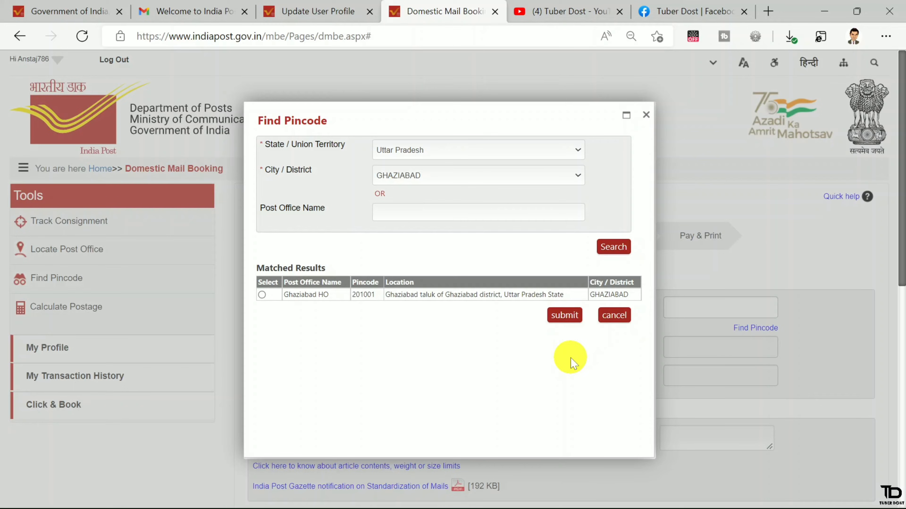
left_click(262, 294)
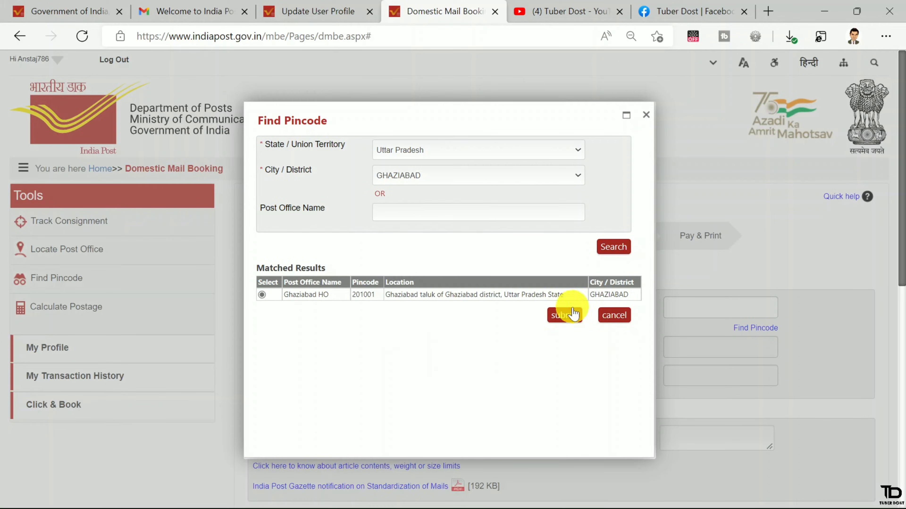
left_click(566, 315)
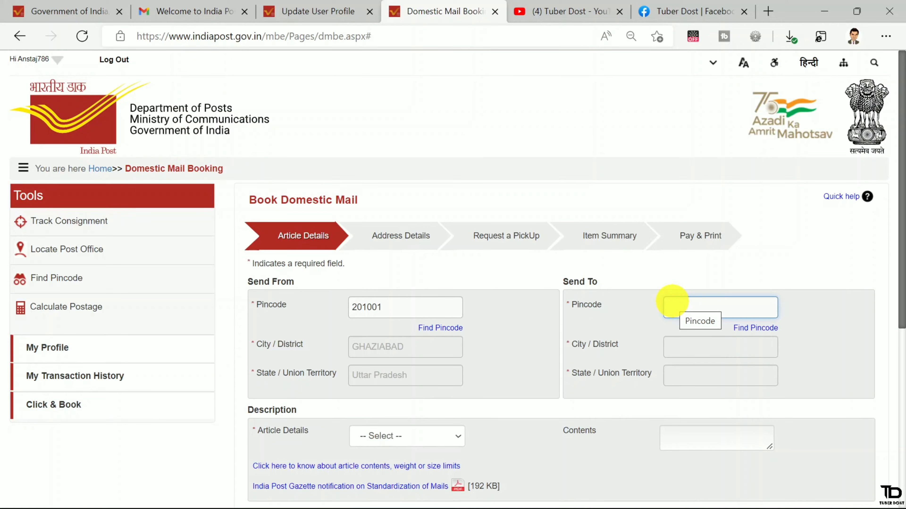
- Enter recipient pincode 834002 for RANCHI, Jharkhand and choose Letter/Document as the article type
type("834")
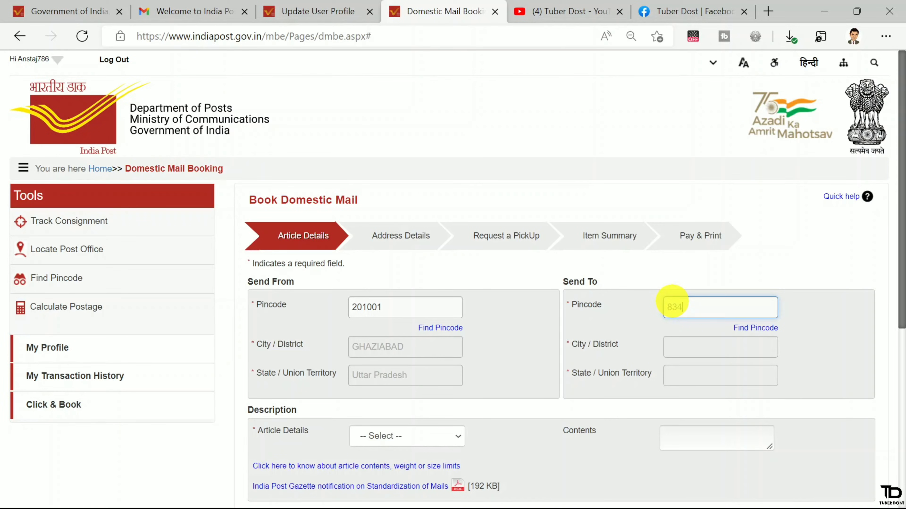
type("002")
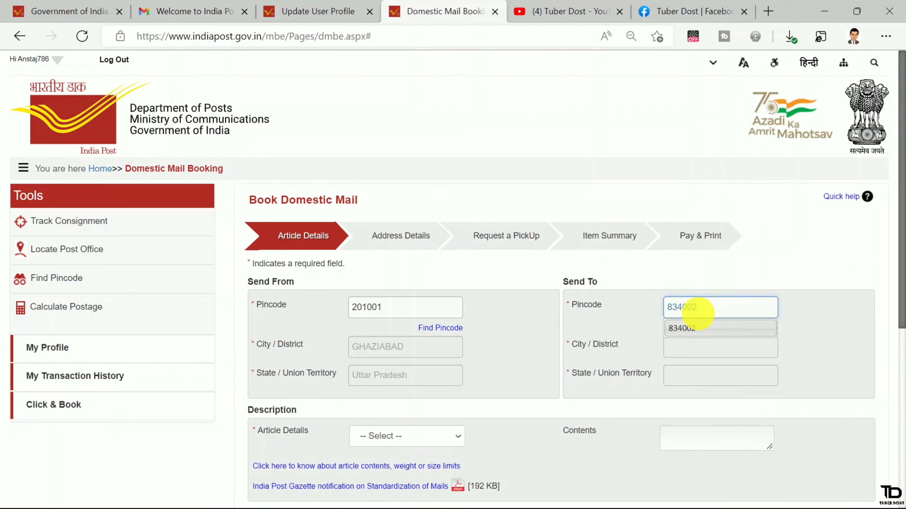
left_click(700, 332)
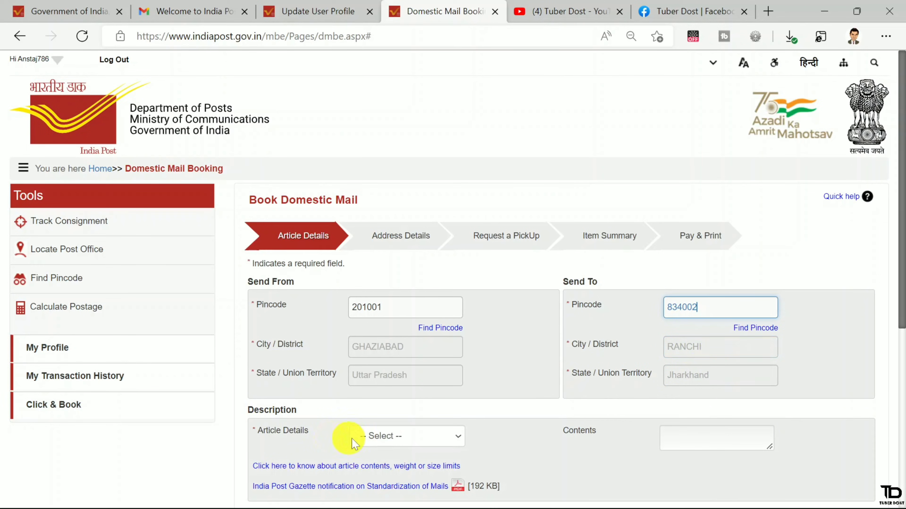
left_click(381, 437)
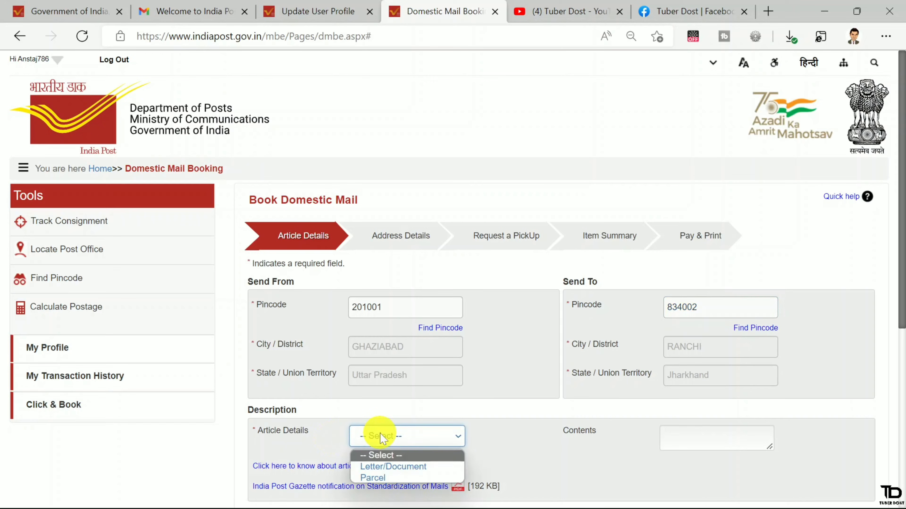
left_click(385, 467)
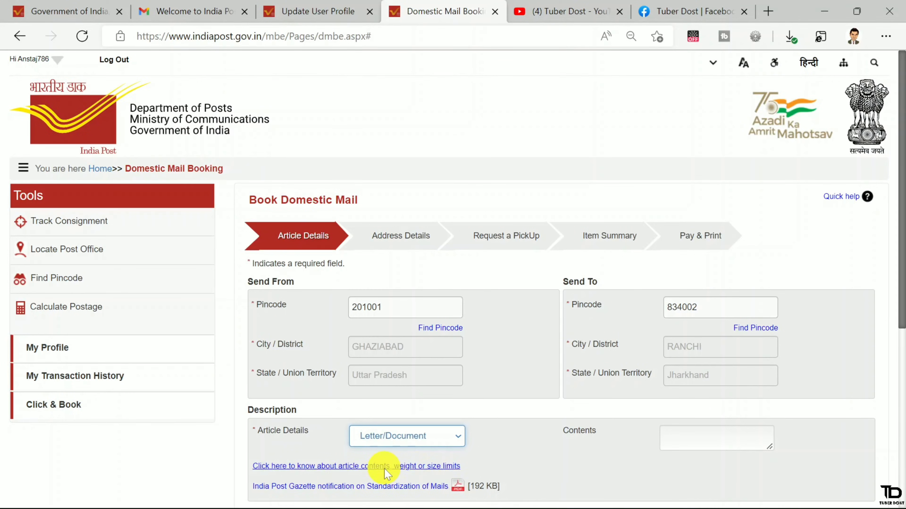
- Enter a 100 g weight and calculate the postage rates
scroll(557, 407, "down", 3)
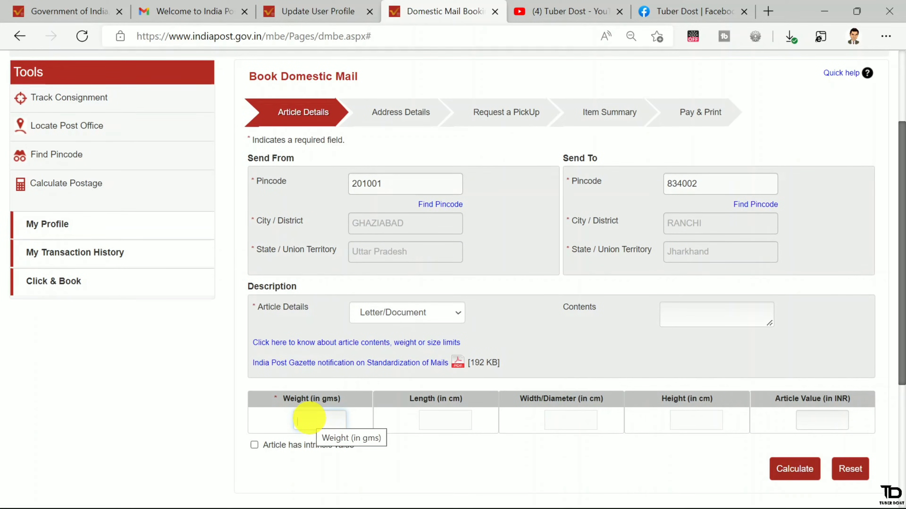
type("100")
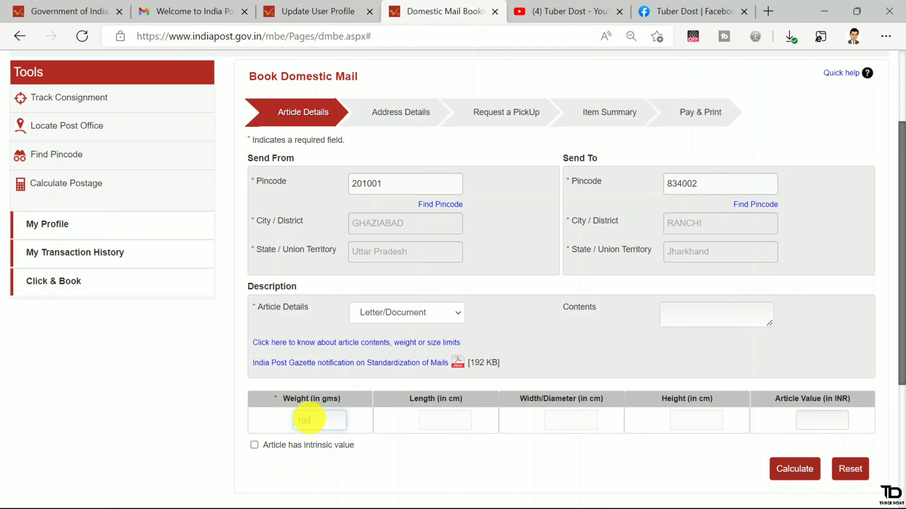
left_click(806, 468)
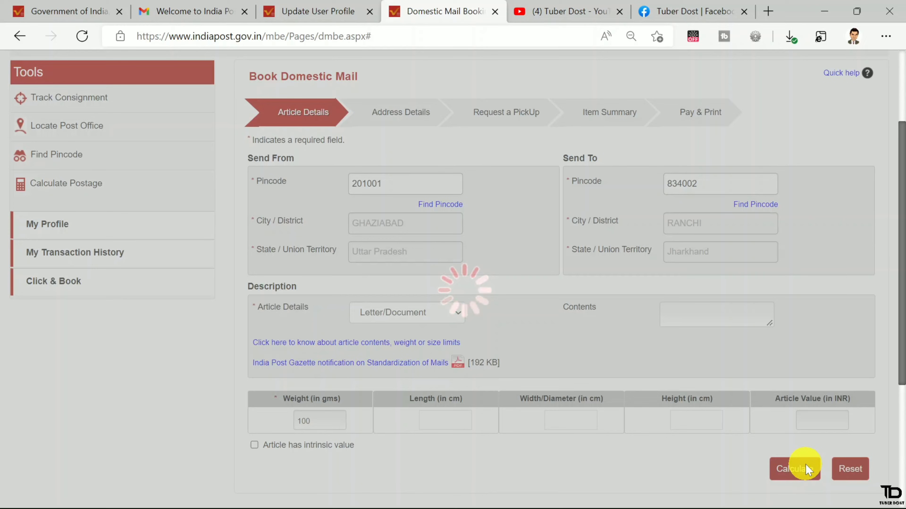
scroll(384, 357, "up", 2)
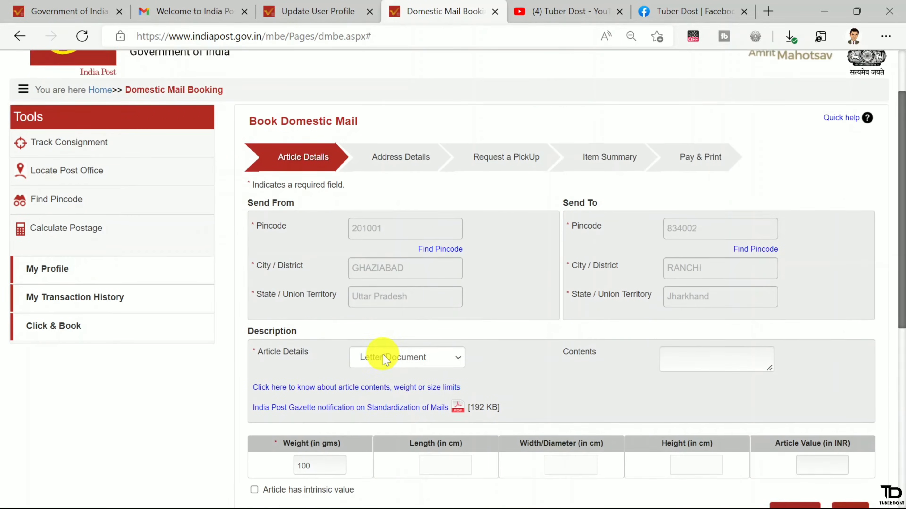
scroll(383, 355, "down", 3)
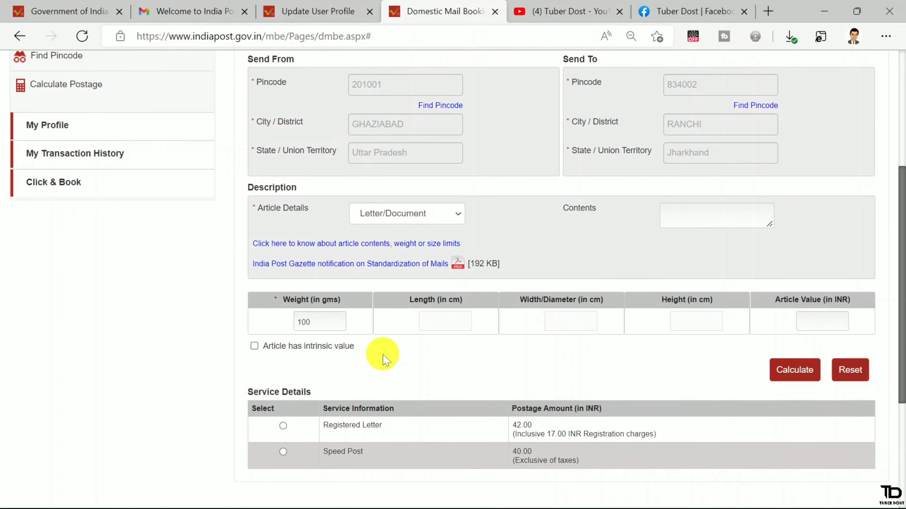
scroll(383, 355, "down", 1)
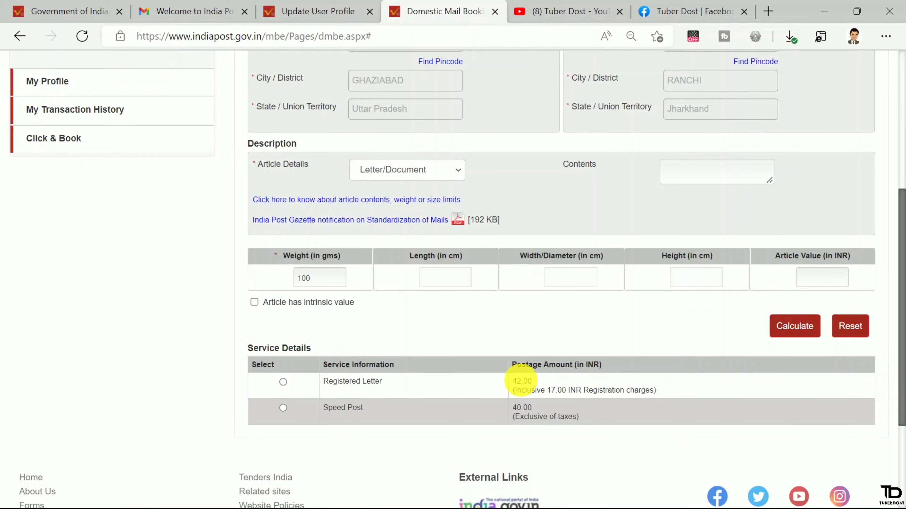
- Choose Speed Post at 40.00 INR and book the article
left_click(283, 409)
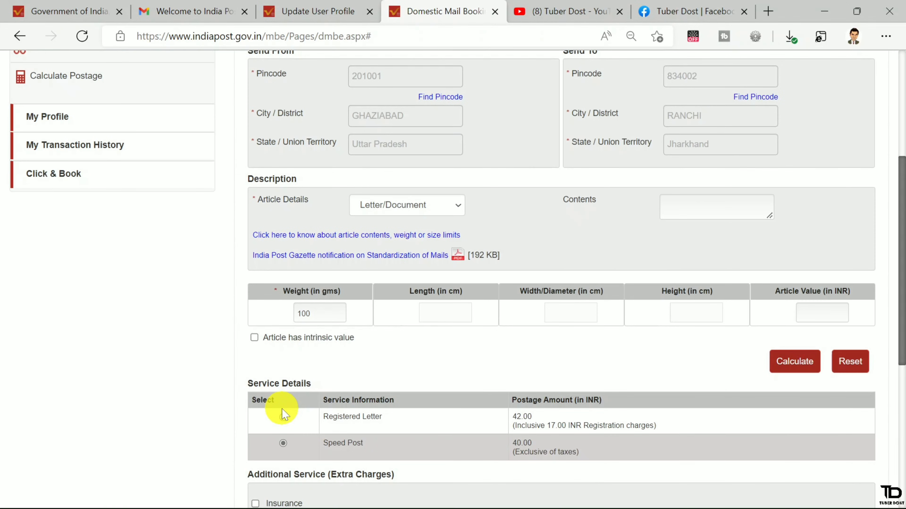
scroll(282, 414, "down", 3)
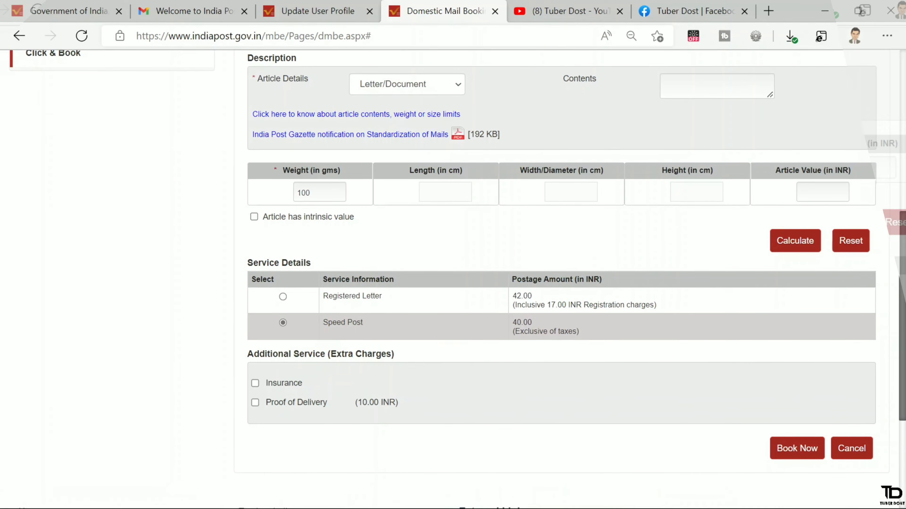
left_click_drag(265, 345, 311, 343)
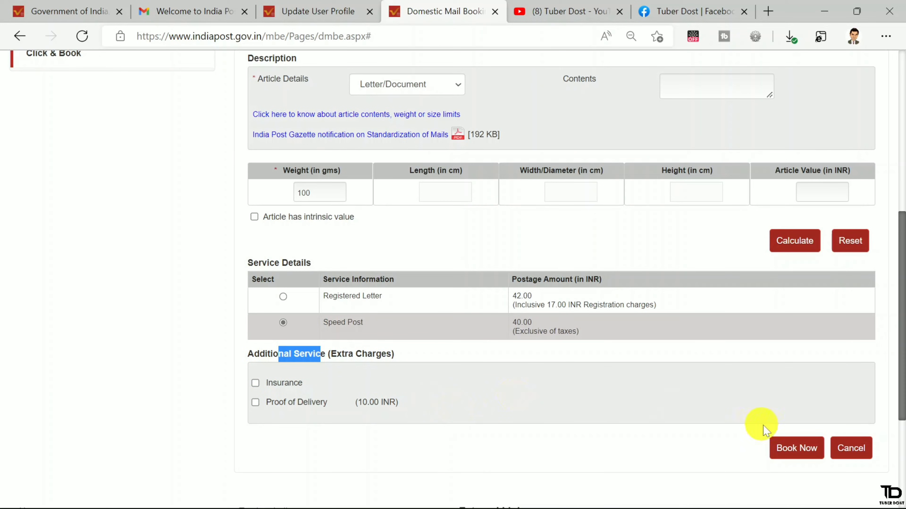
left_click(799, 447)
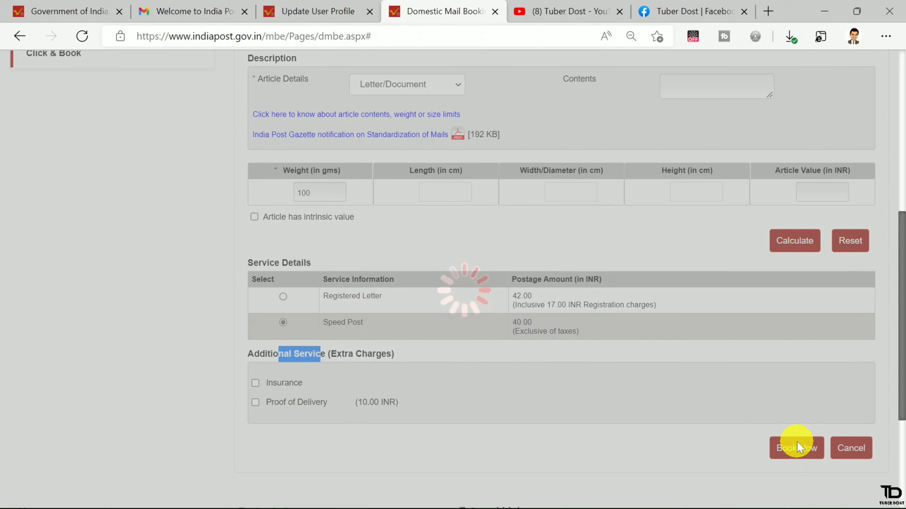
- Review the sender and recipient address details and advance to Request a PickUp
scroll(614, 385, "down", 4)
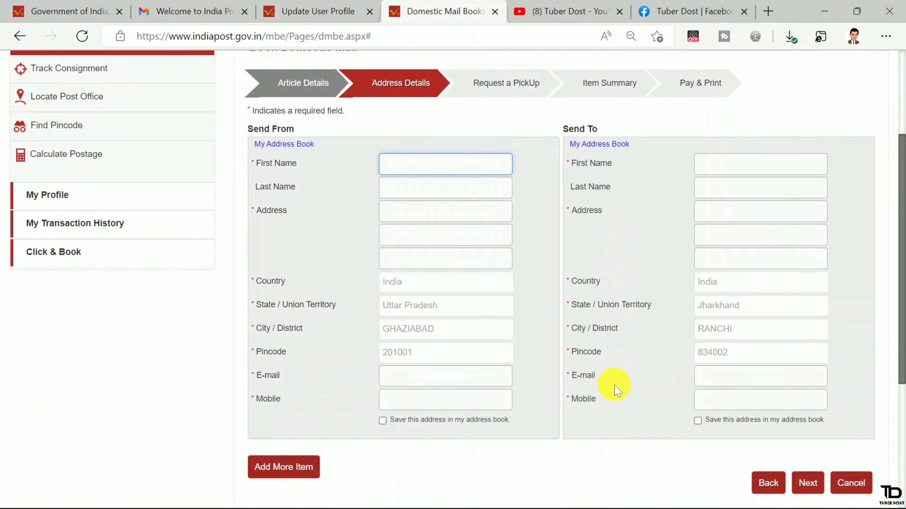
scroll(613, 386, "down", 1)
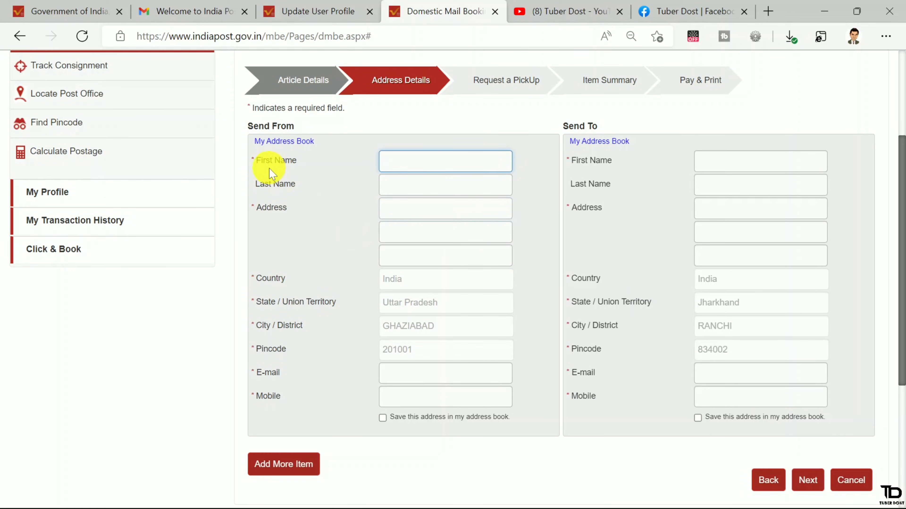
left_click_drag(266, 161, 314, 163)
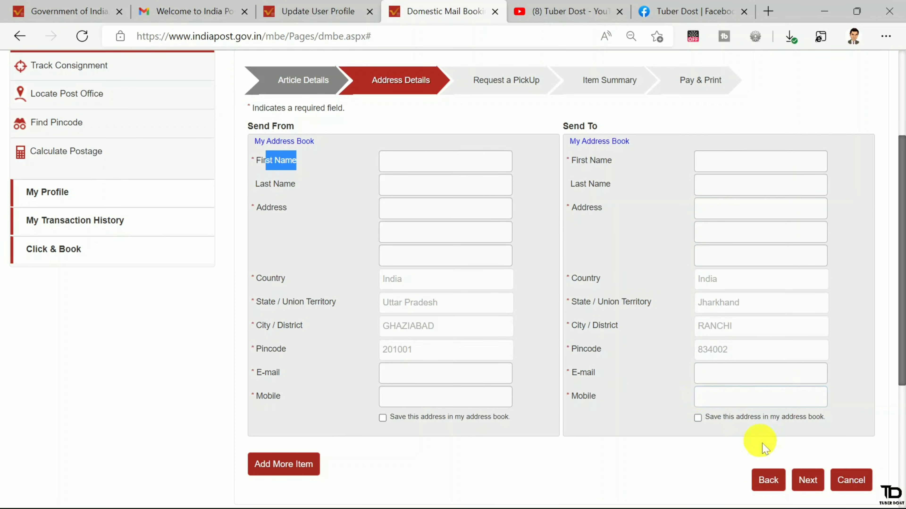
left_click(807, 485)
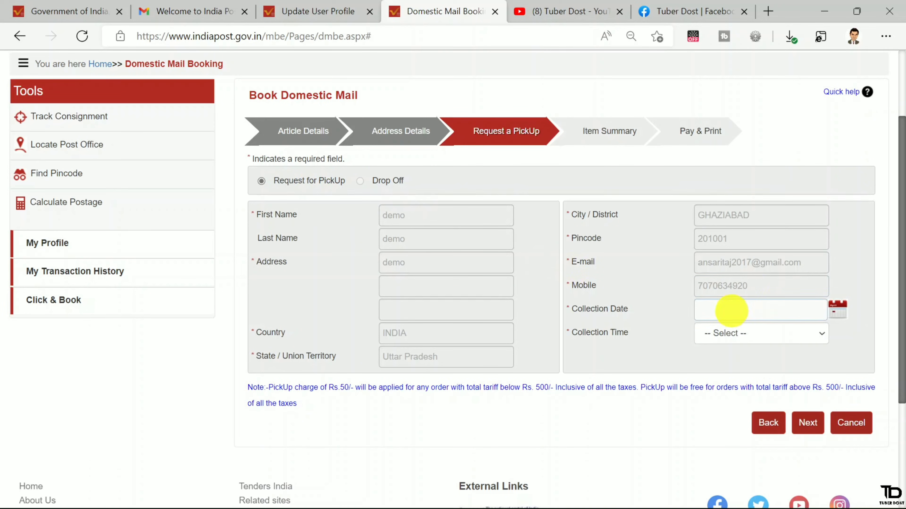
- Set pickup for 16-06-2022 in the 10.00 a.m-01.00 p.m slot and continue to the summary
left_click(774, 309)
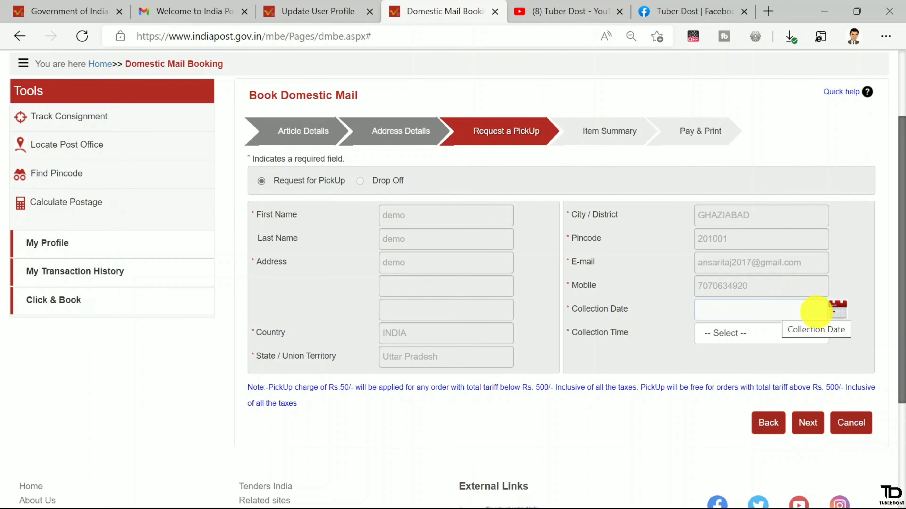
left_click(834, 309)
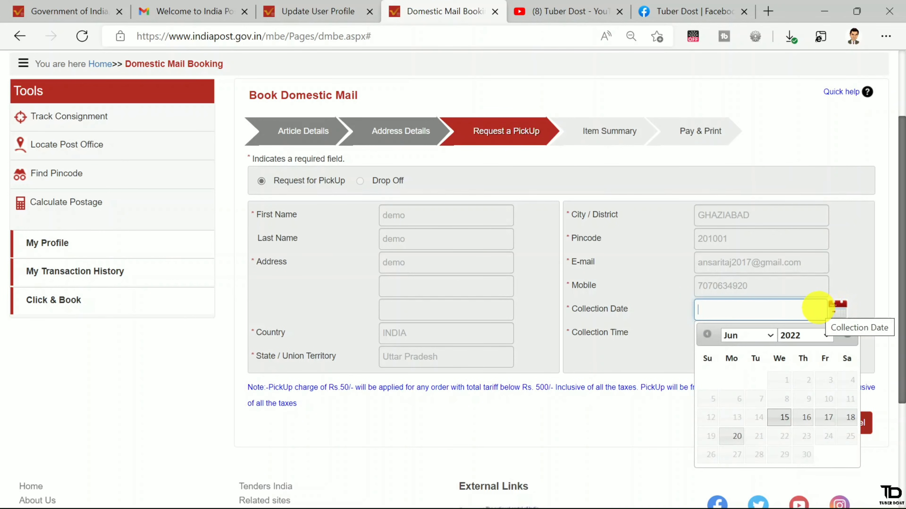
left_click(829, 417)
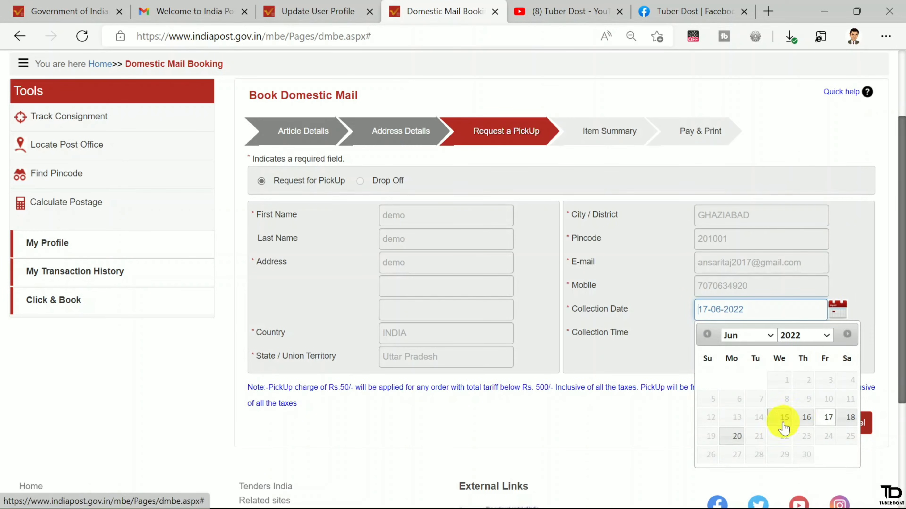
left_click(803, 417)
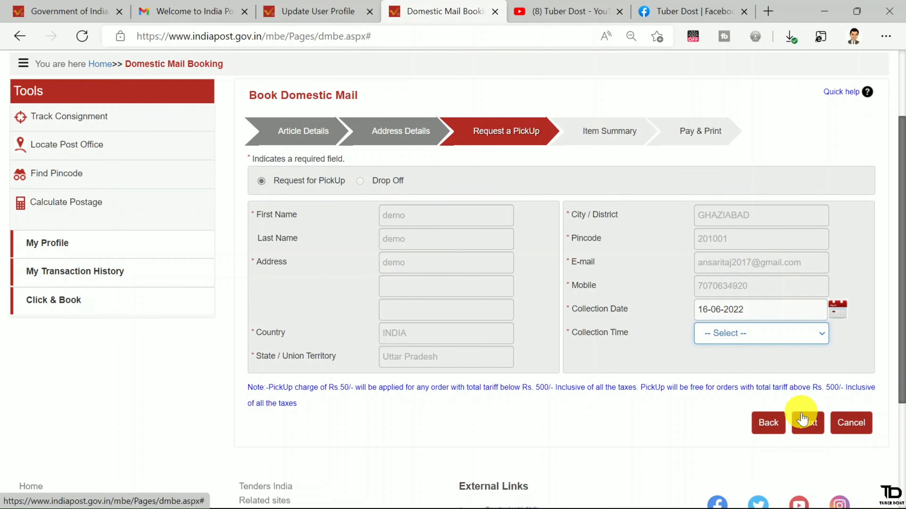
left_click(736, 337)
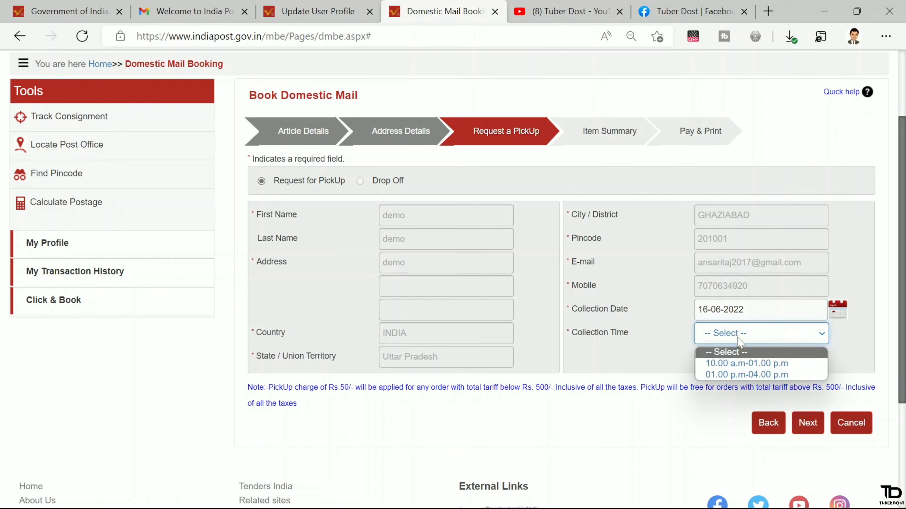
left_click(739, 364)
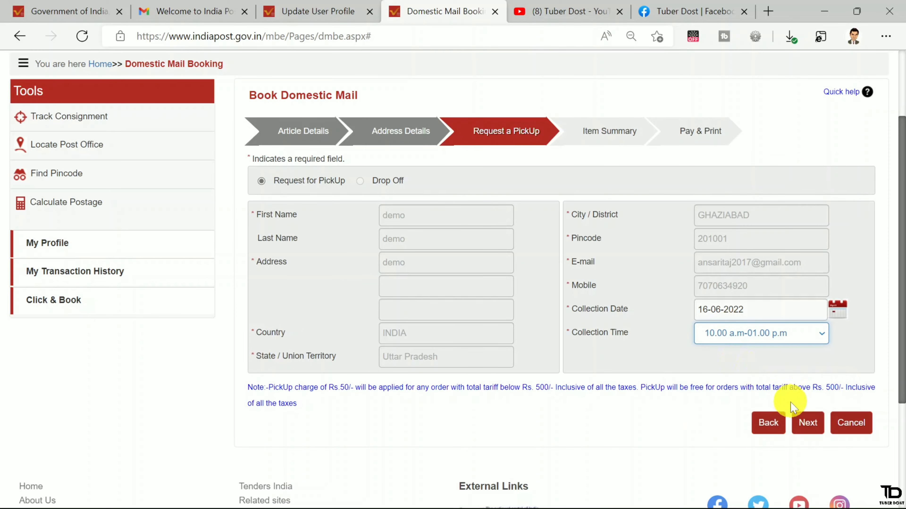
left_click(808, 423)
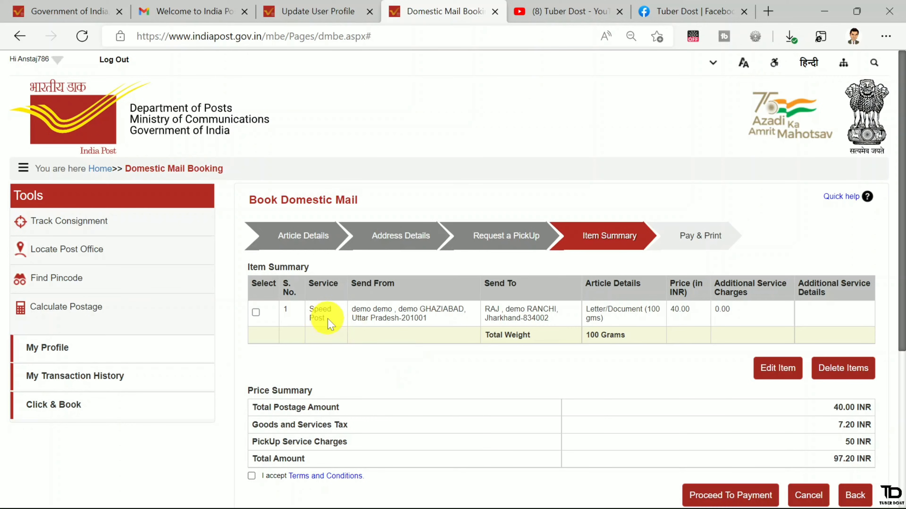
- Check the 7.20 INR tax and 97.20 INR total, accept the terms, and proceed to payment
left_click_drag(331, 321, 308, 309)
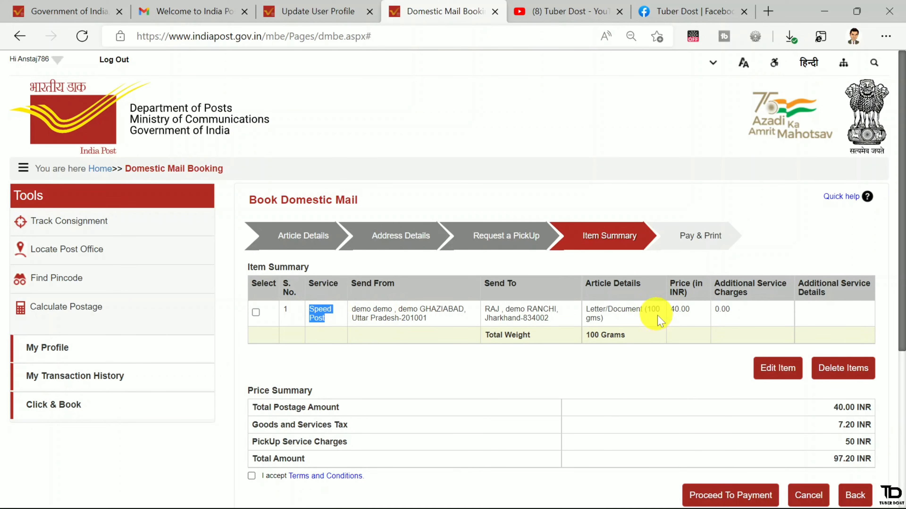
left_click(490, 357)
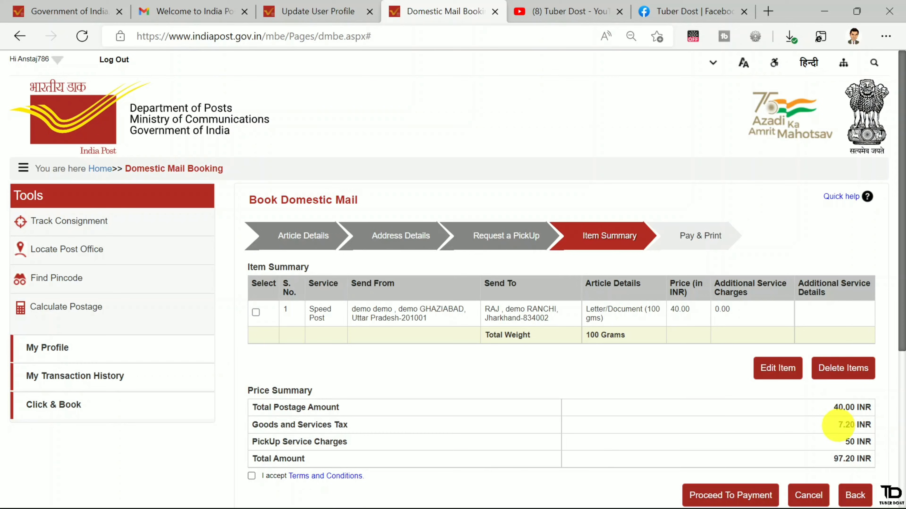
left_click_drag(837, 425, 860, 427)
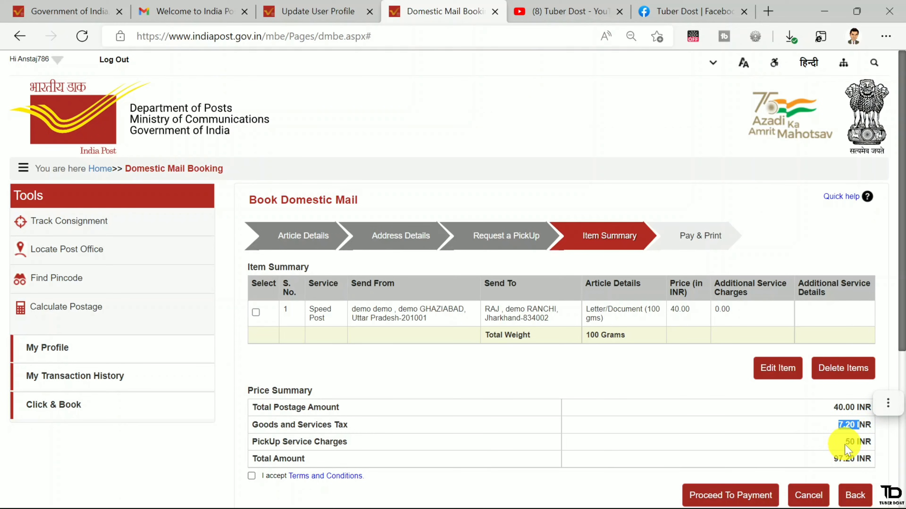
left_click_drag(859, 459, 657, 457)
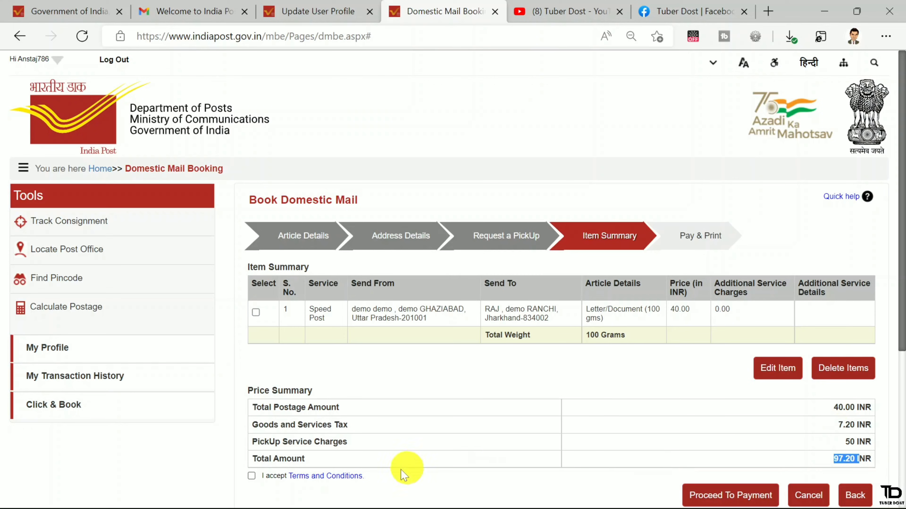
left_click(251, 476)
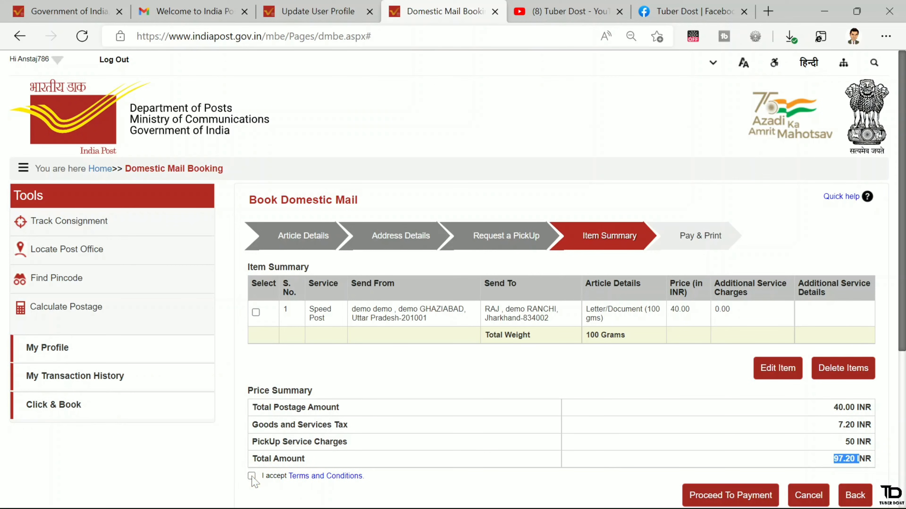
left_click(728, 497)
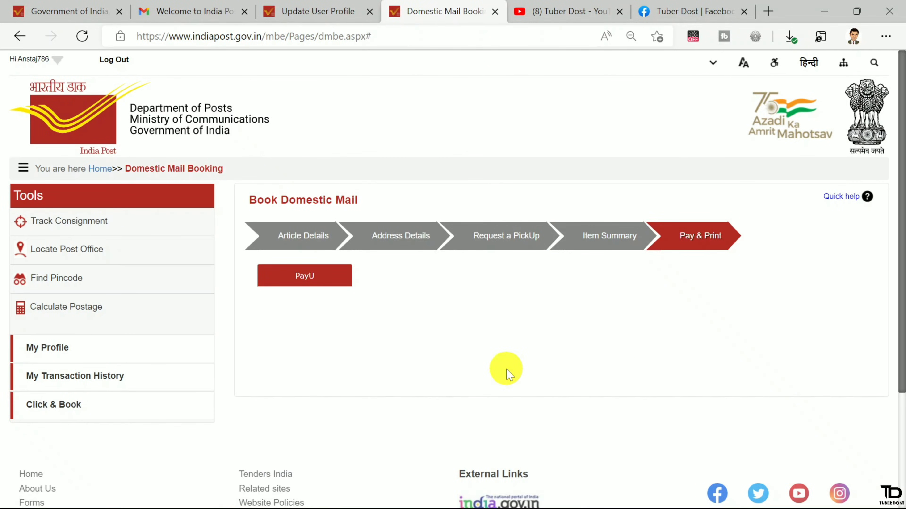
- Pay through PayU and acknowledge the no-cancellation notice
left_click(305, 276)
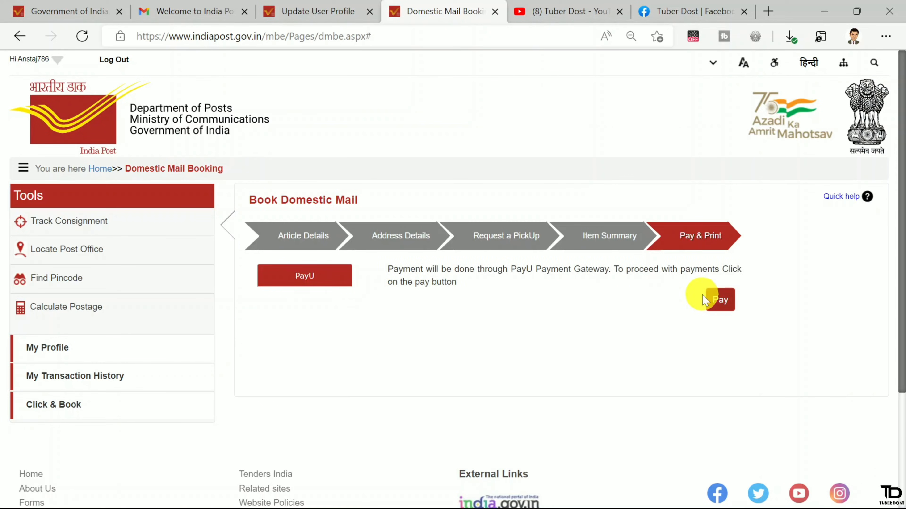
left_click(717, 301)
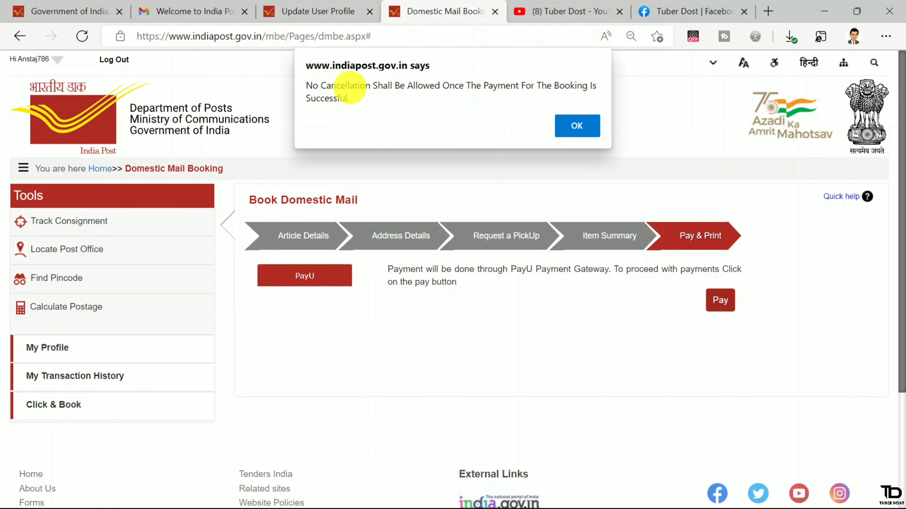
left_click(569, 126)
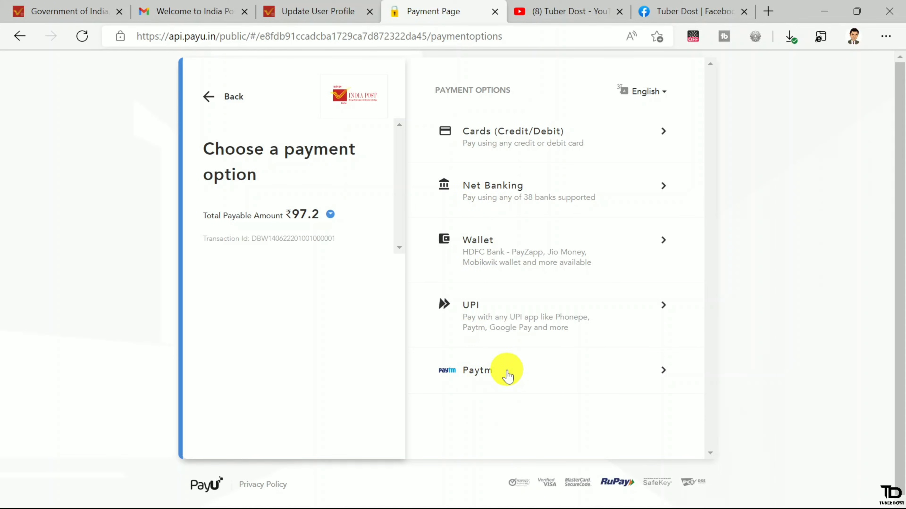
- Show the UPI payment apps in PayU and pick PhonePe for the ₹97.2 payment
left_click(542, 320)
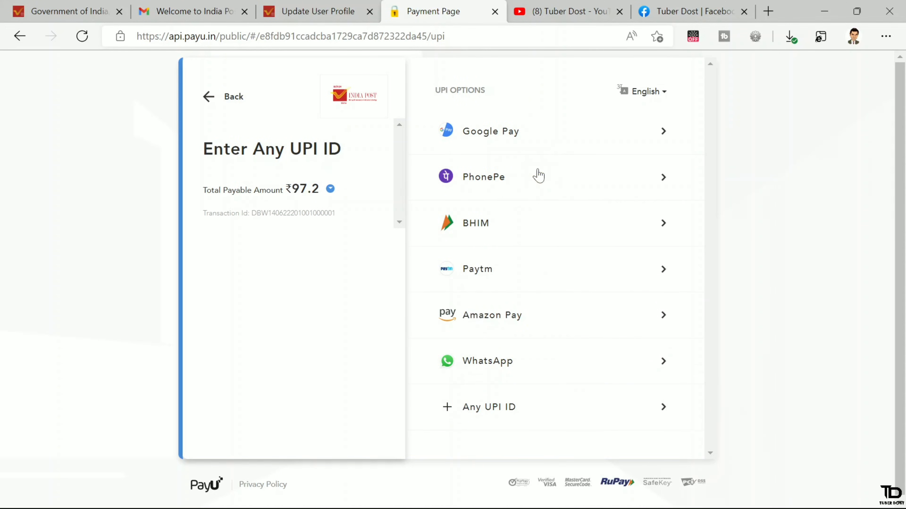
left_click(538, 175)
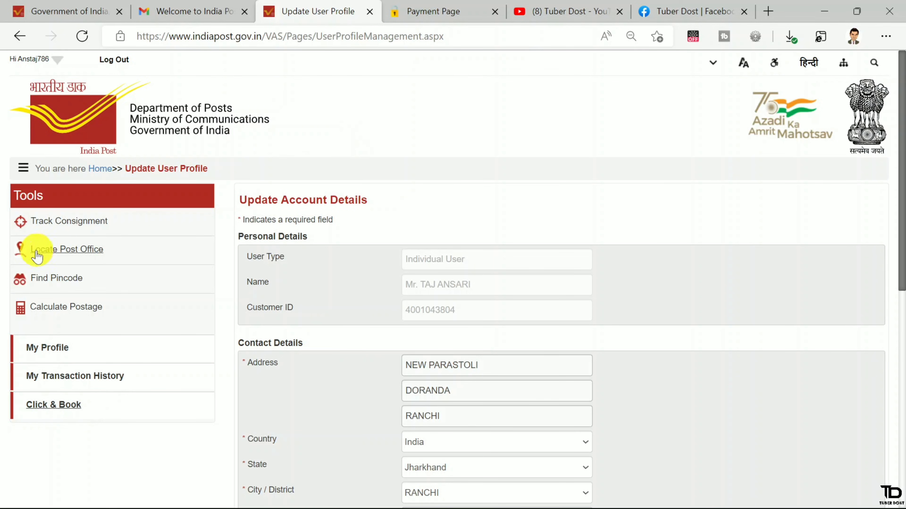
- Open the Track Consignment form, then switch to the Tuber Dost YouTube and Facebook tabs
left_click(57, 225)
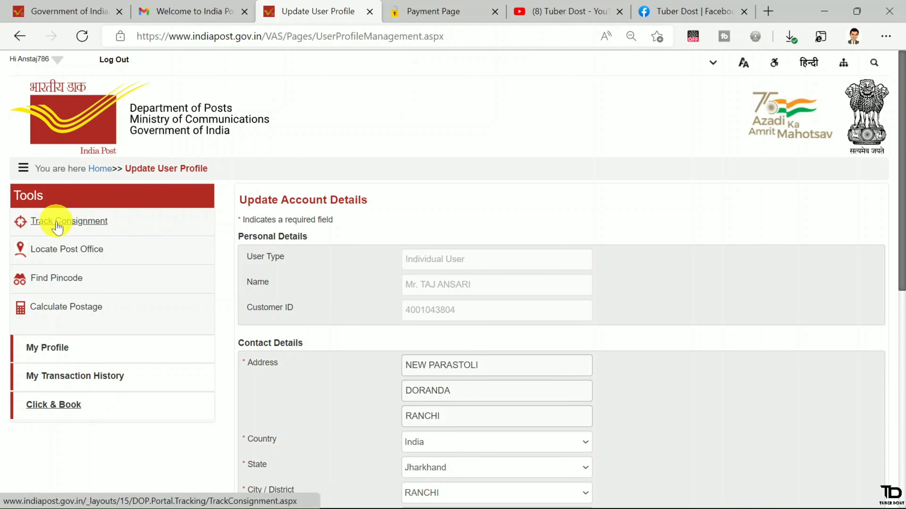
left_click(57, 225)
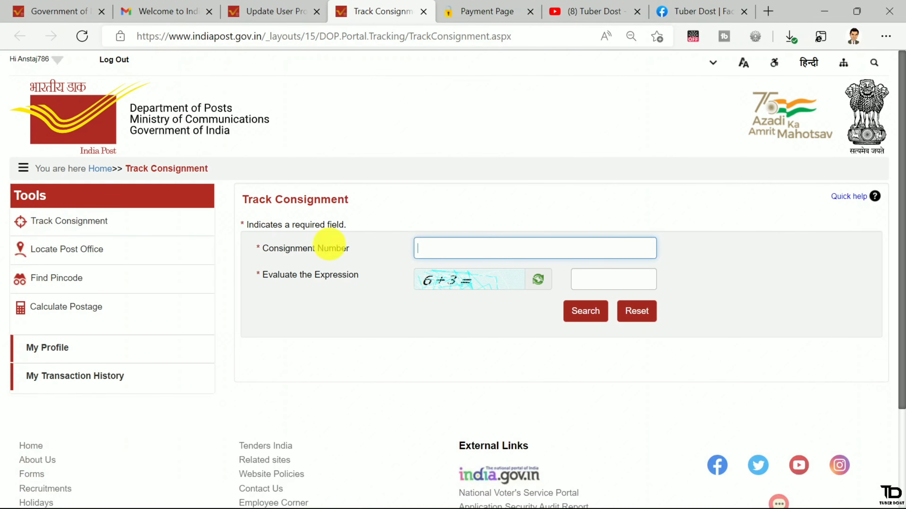
left_click(443, 246)
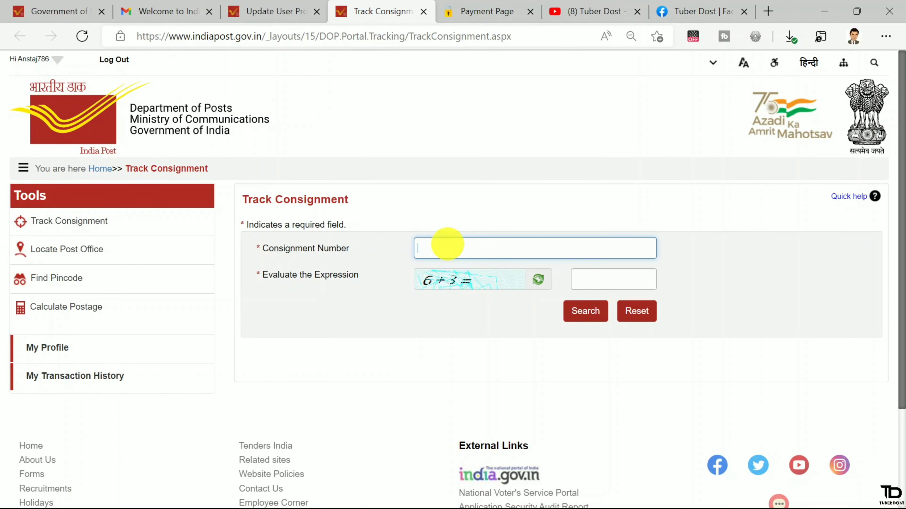
left_click(599, 278)
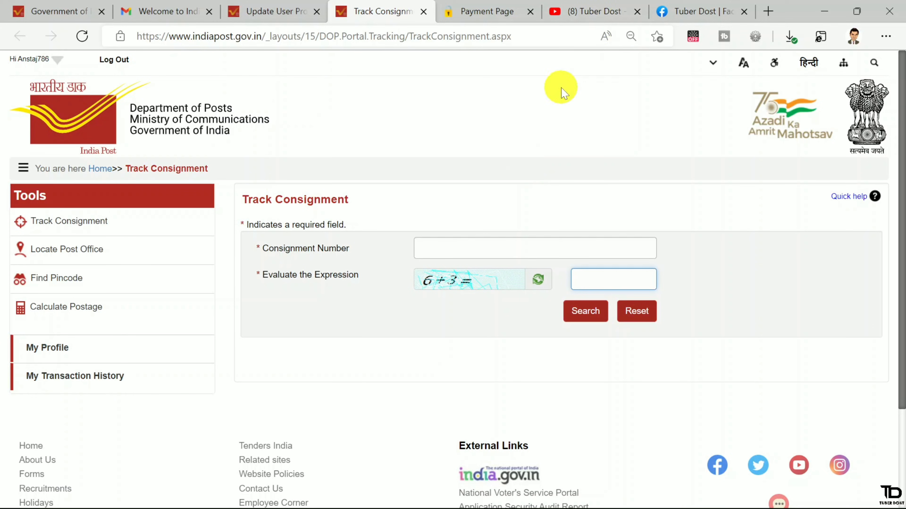
left_click(587, 11)
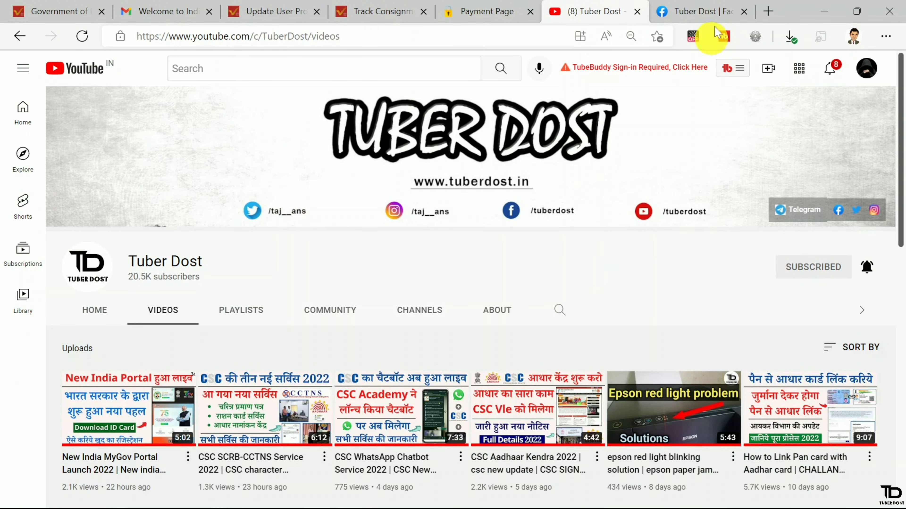
left_click(677, 11)
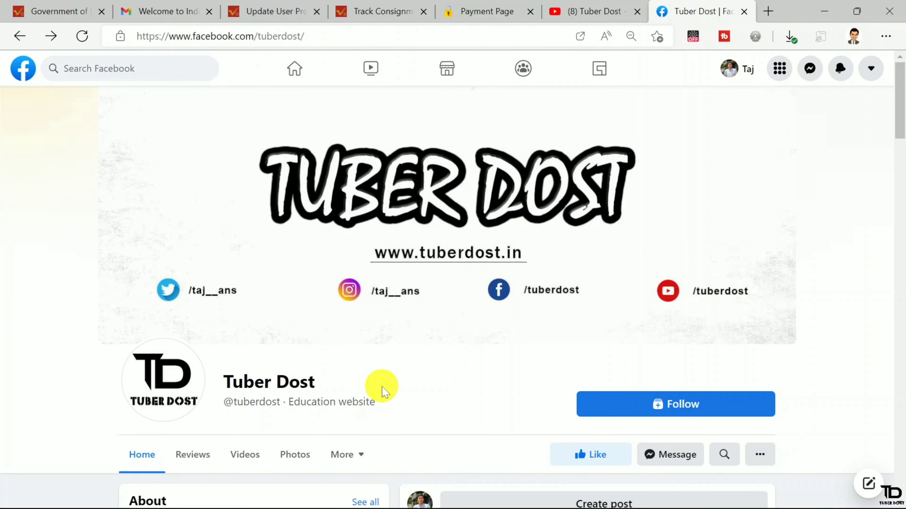